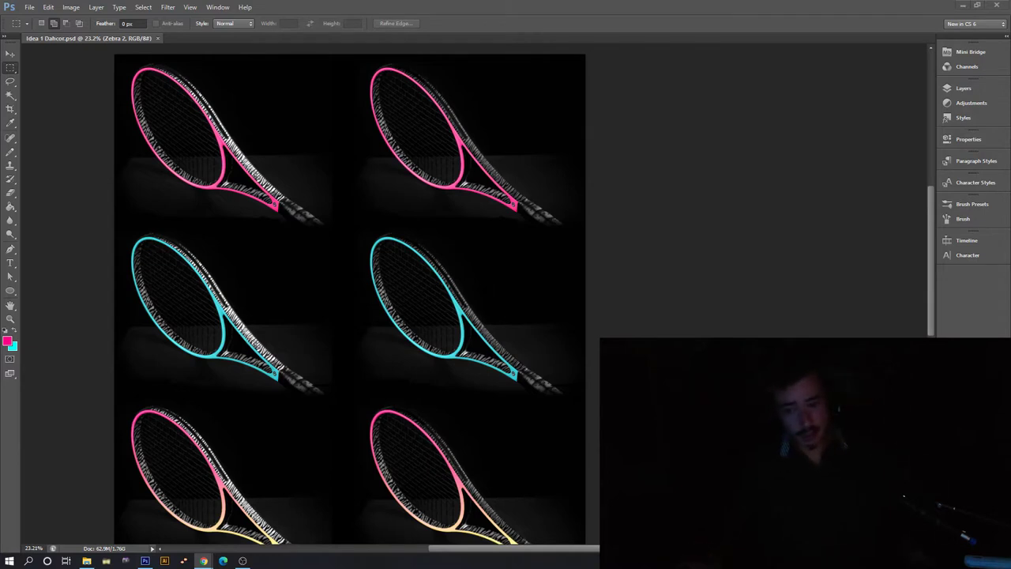
Focus the Idea 1 Dahcor.psd window and scroll around the zebra racket sheet.
click(647, 4)
scroll(620, 133, down, 3)
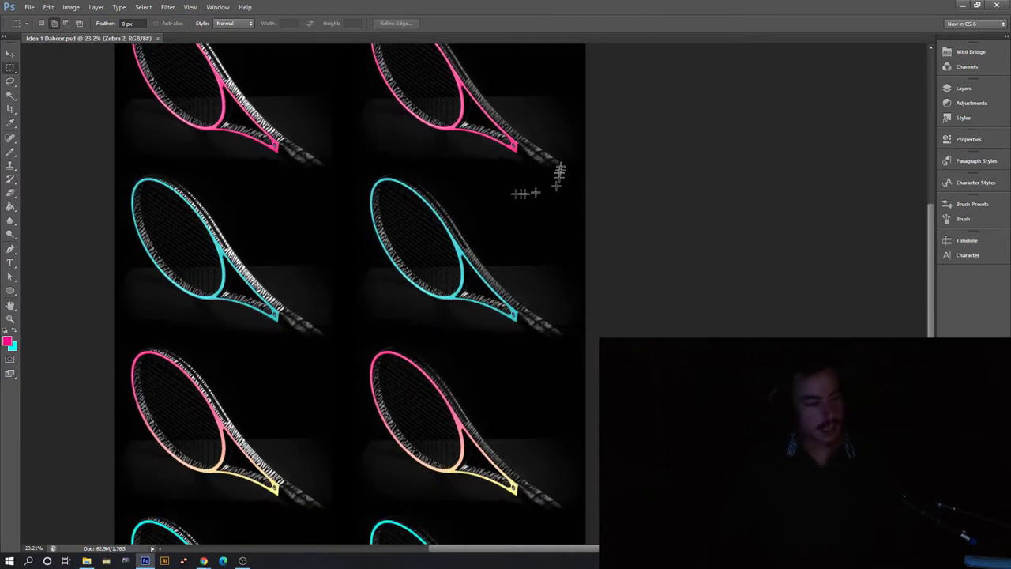
scroll(106, 210, up, 5)
alt+scroll(122, 215, up, 3)
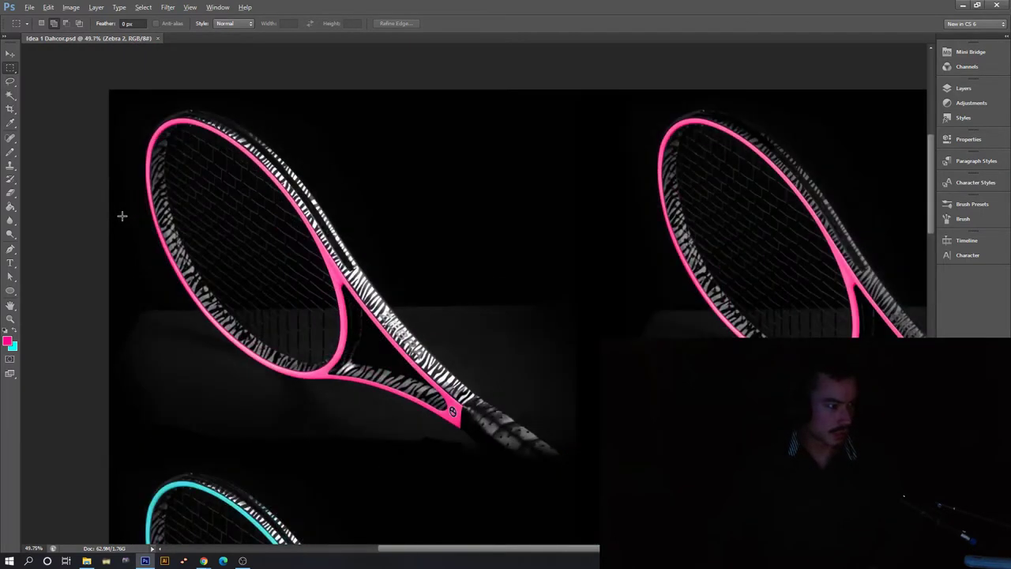
alt+scroll(121, 215, up, 2)
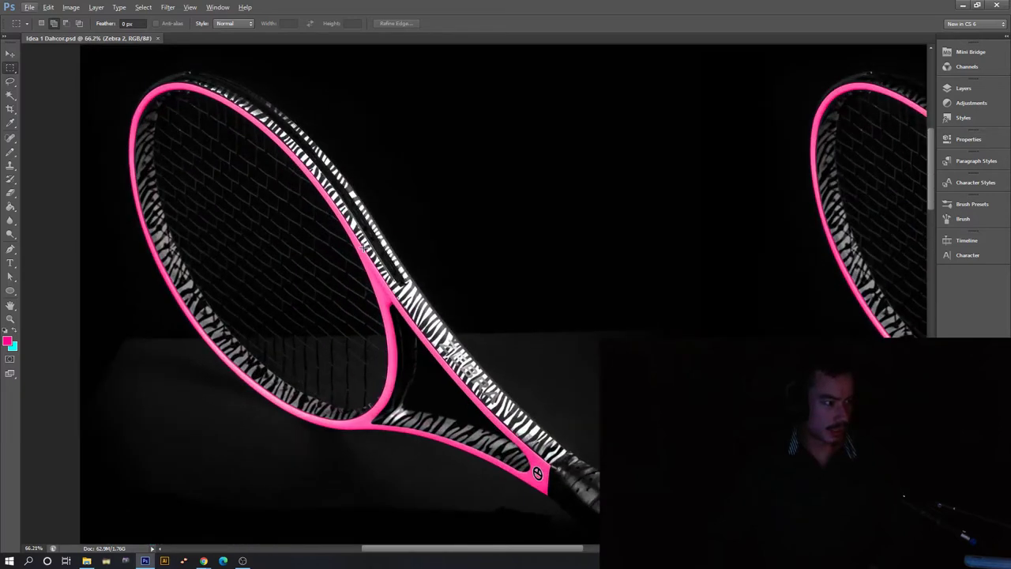
scroll(365, 249, down, 1)
scroll(371, 252, up, 1)
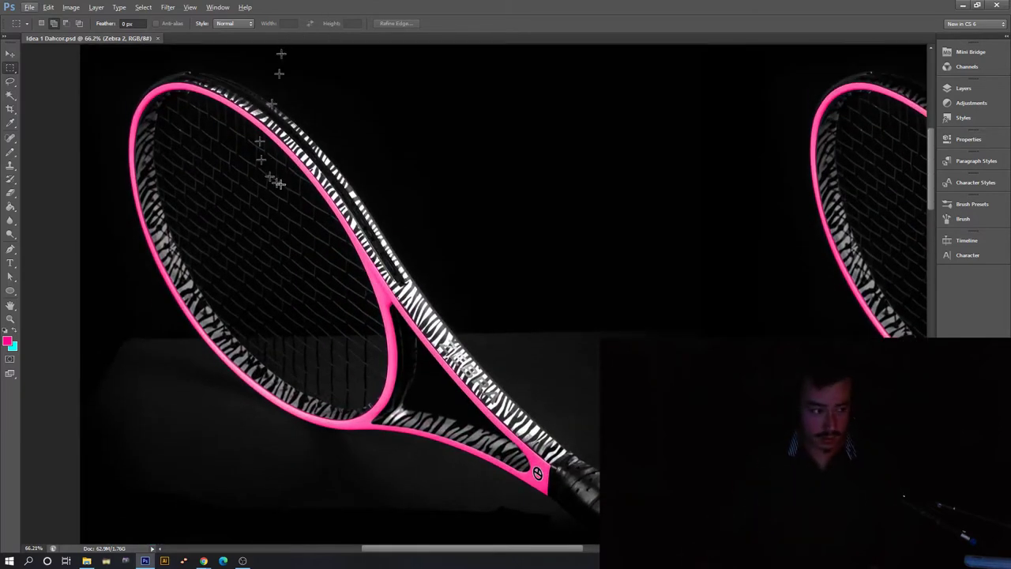
scroll(364, 237, down, 1)
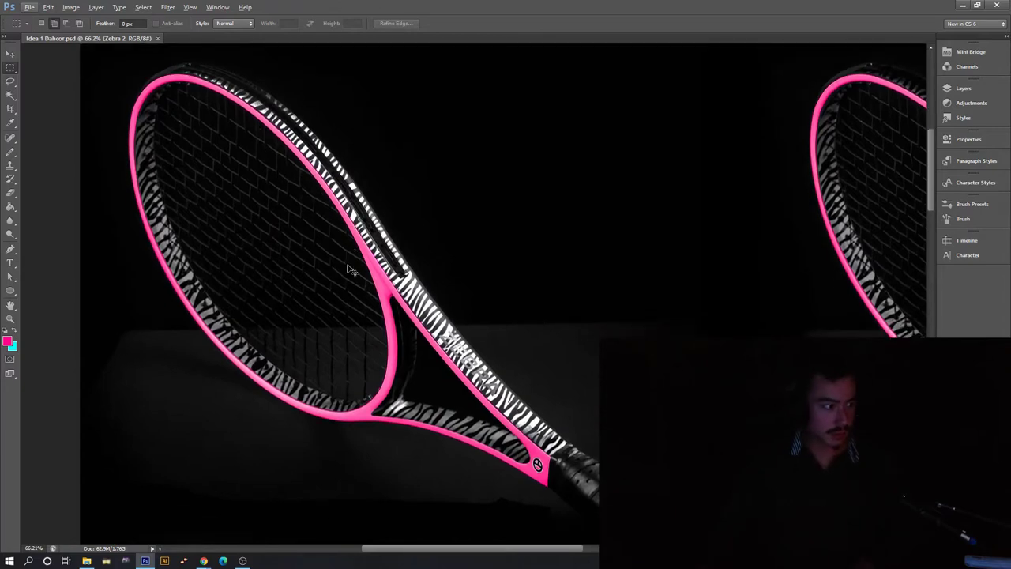
scroll(371, 300, right, 10)
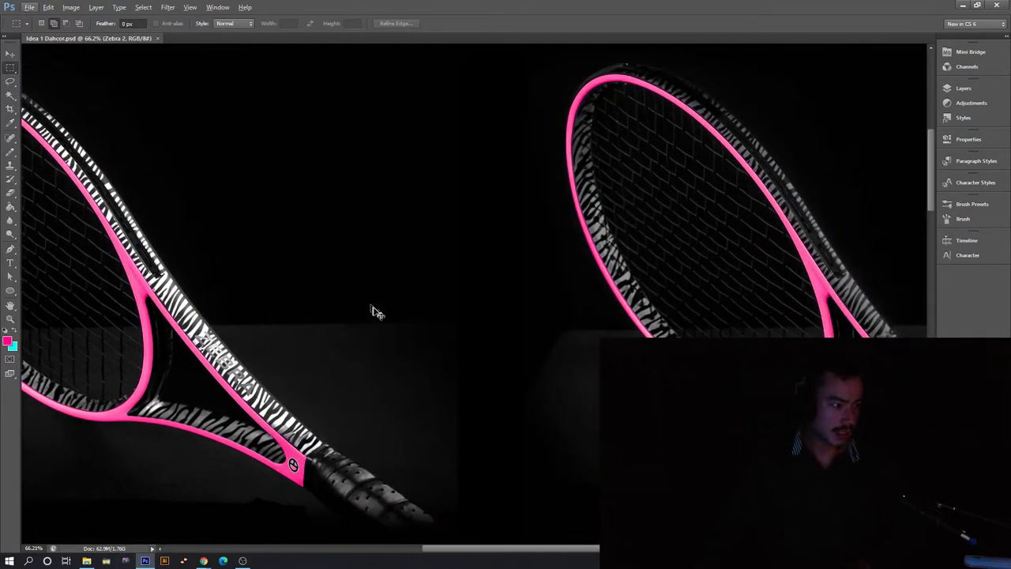
scroll(376, 312, left, 6)
alt+scroll(222, 395, down, 1)
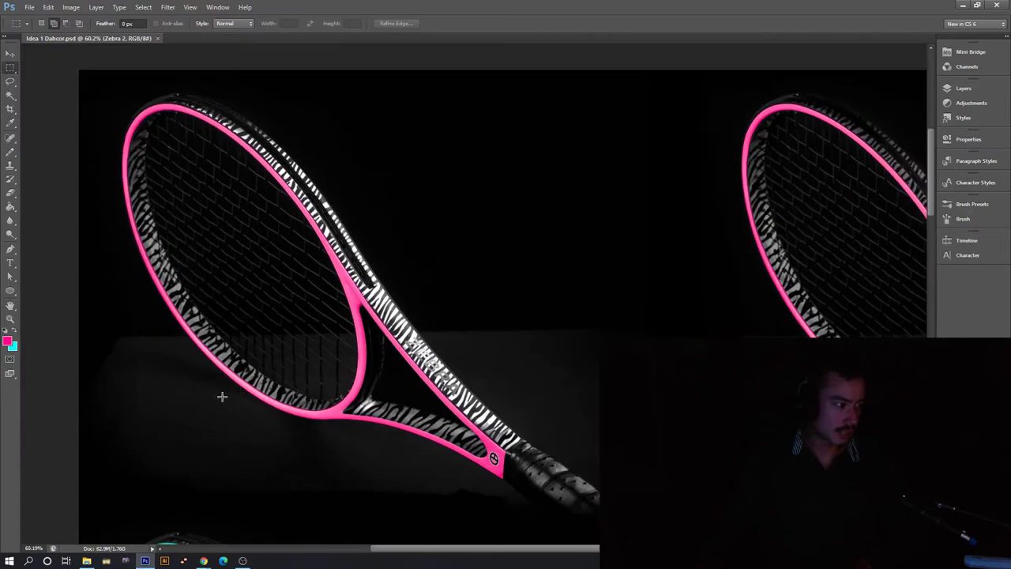
Select the Move tool and scroll down past the pink-rimmed racket rows.
click(9, 53)
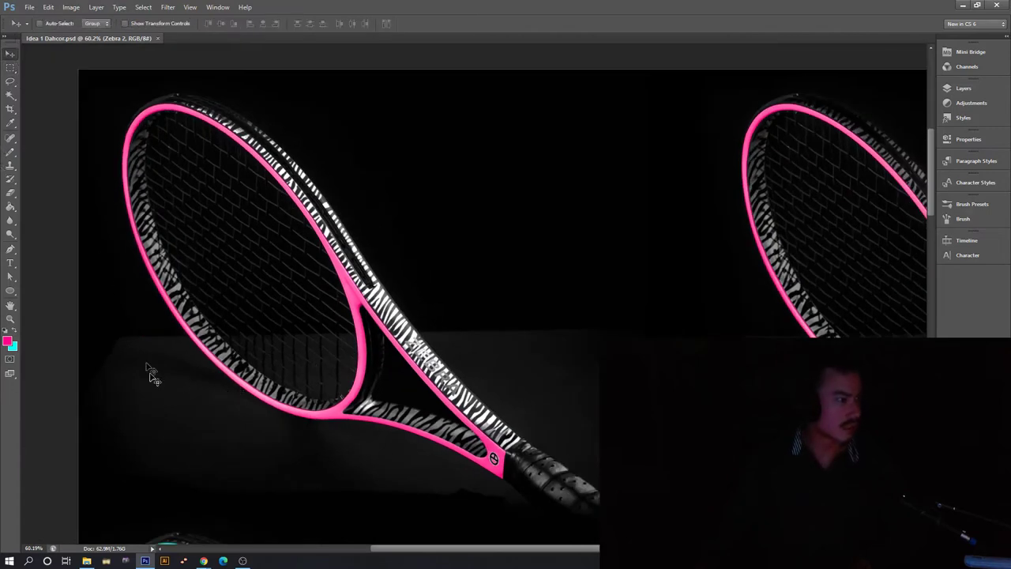
scroll(156, 379, right, 4)
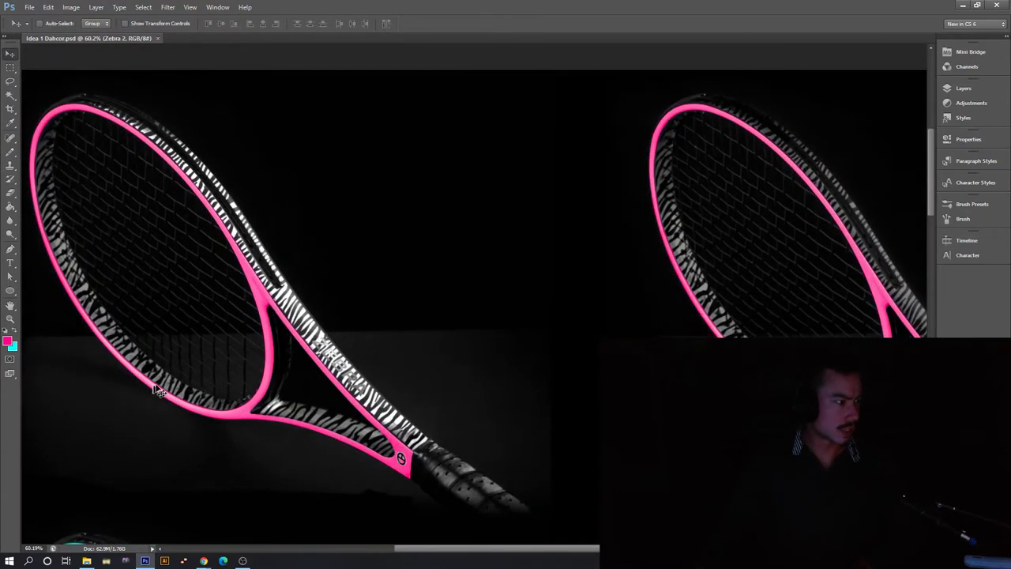
alt+scroll(158, 390, down, 1)
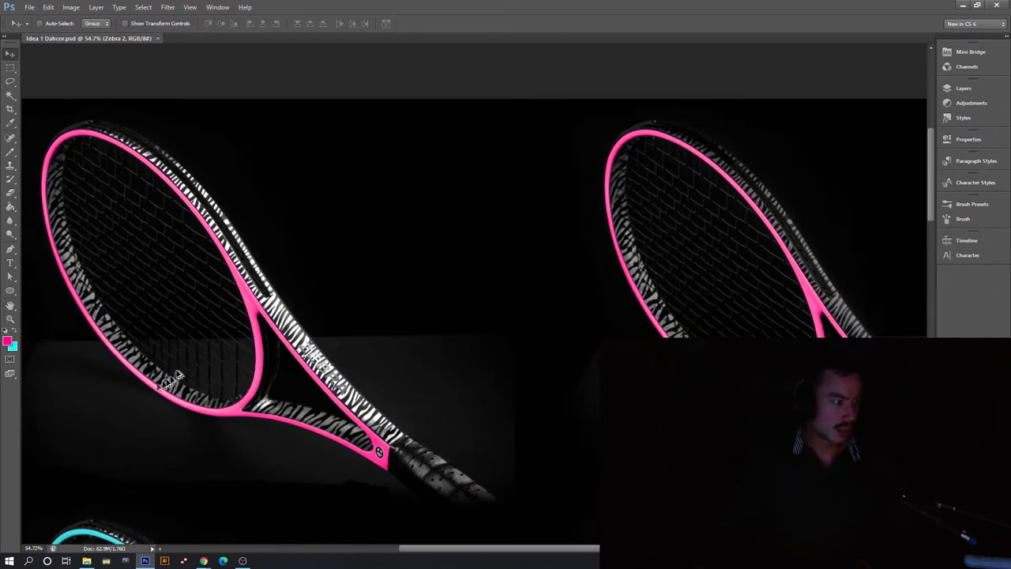
alt+scroll(169, 380, down, 1)
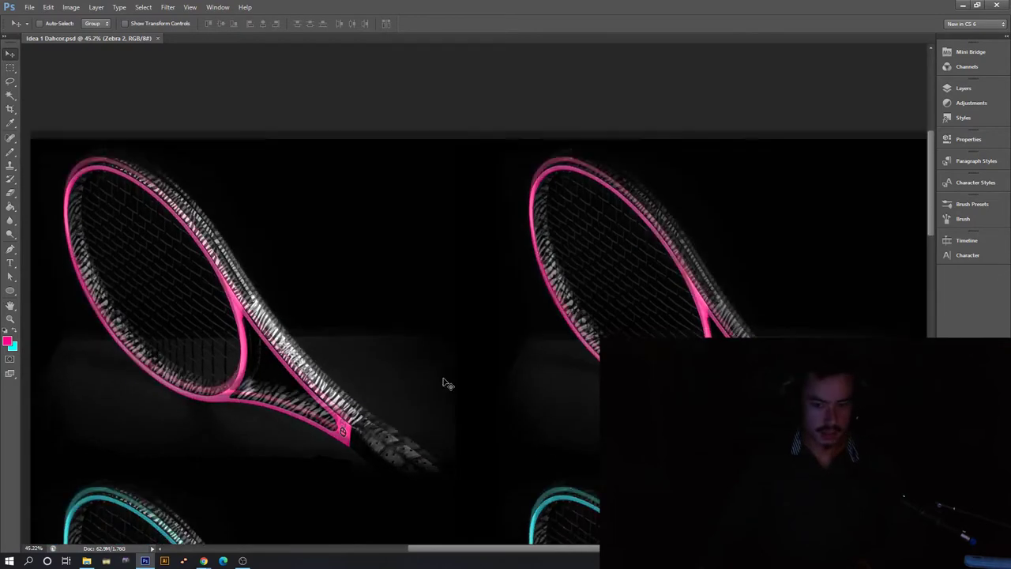
alt+scroll(444, 382, down, 1)
scroll(445, 382, down, 4)
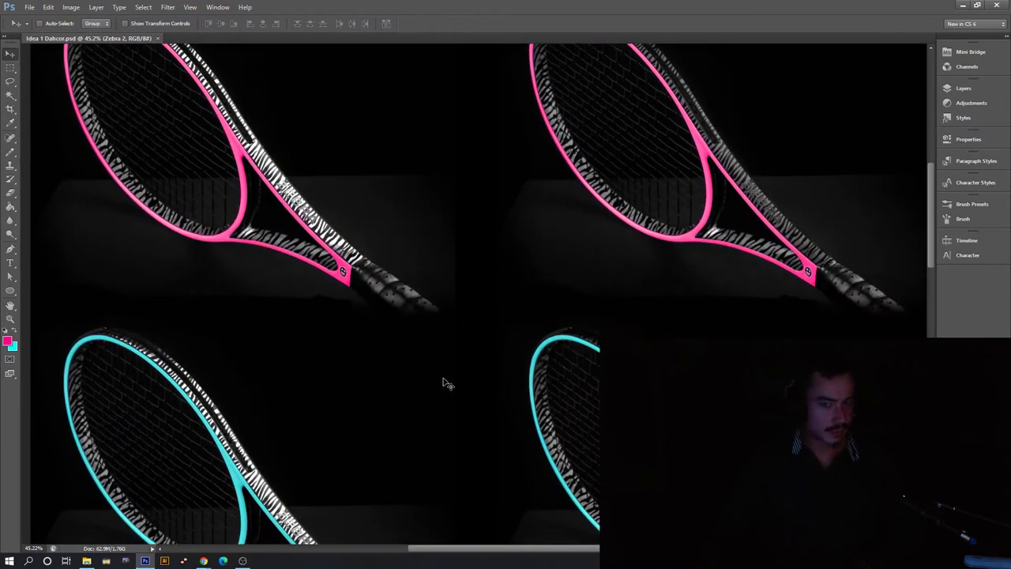
scroll(444, 382, down, 2)
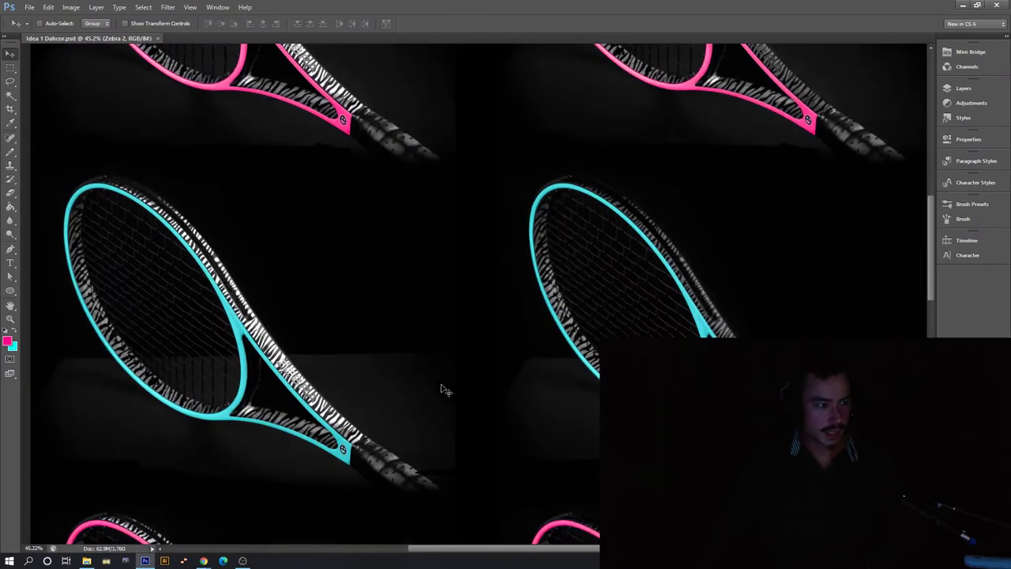
alt+scroll(443, 392, down, 2)
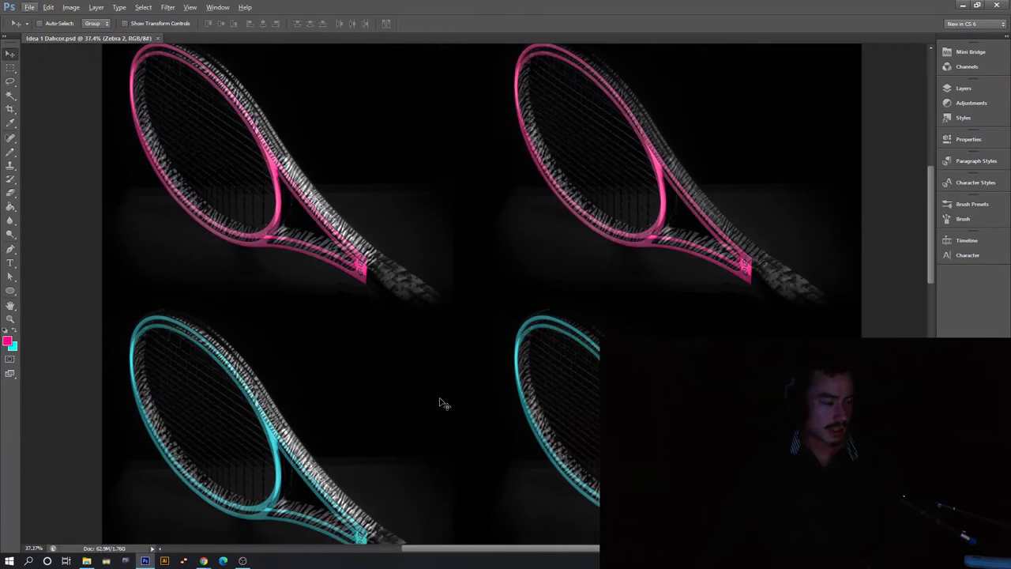
scroll(443, 403, up, 1)
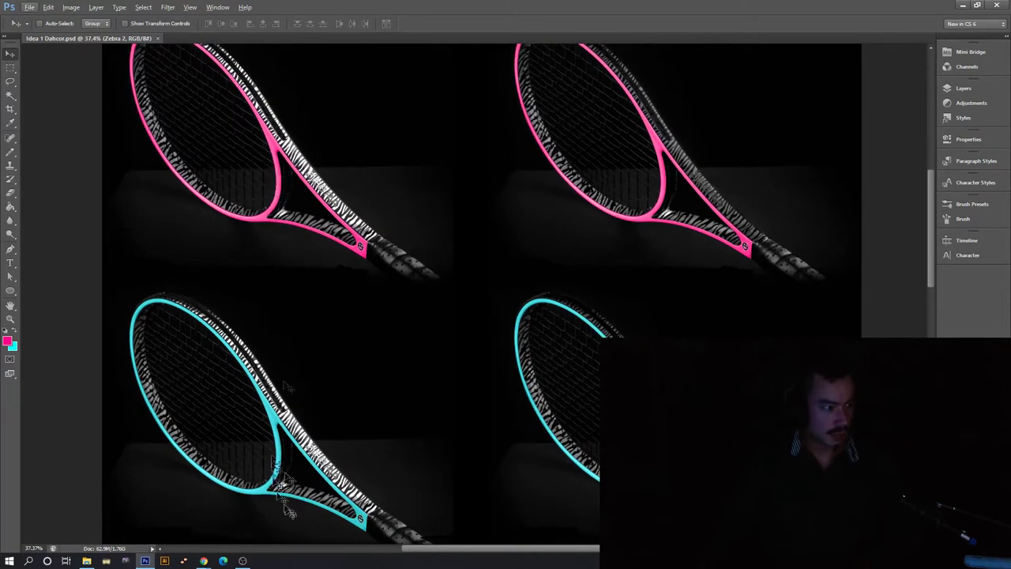
scroll(285, 431, up, 1)
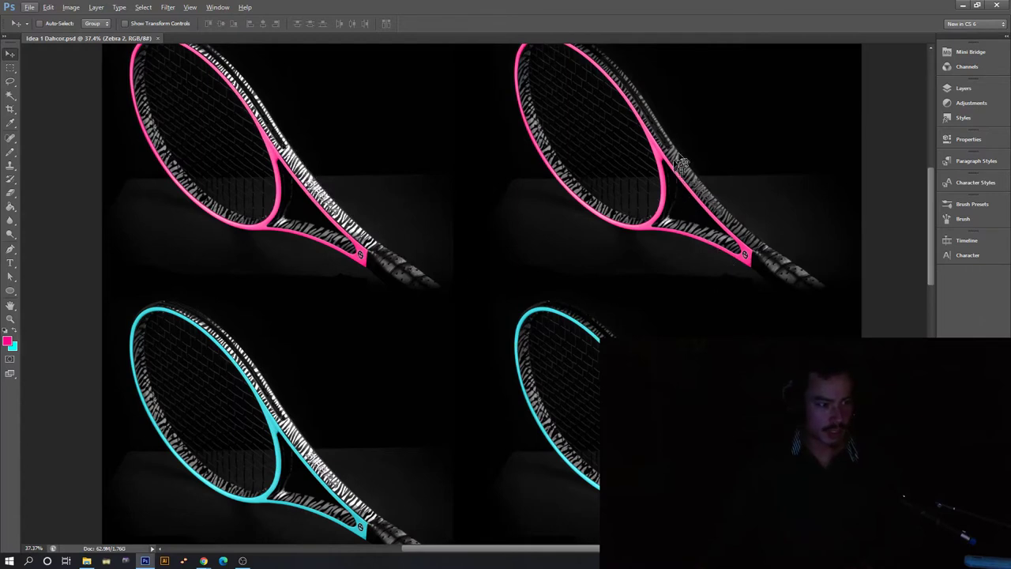
scroll(699, 236, up, 2)
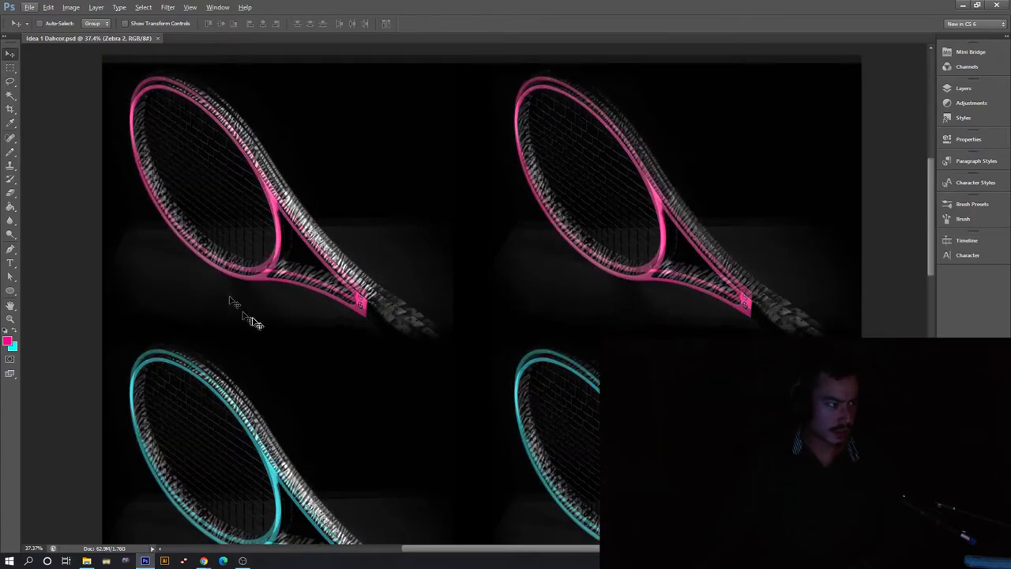
scroll(334, 327, down, 10)
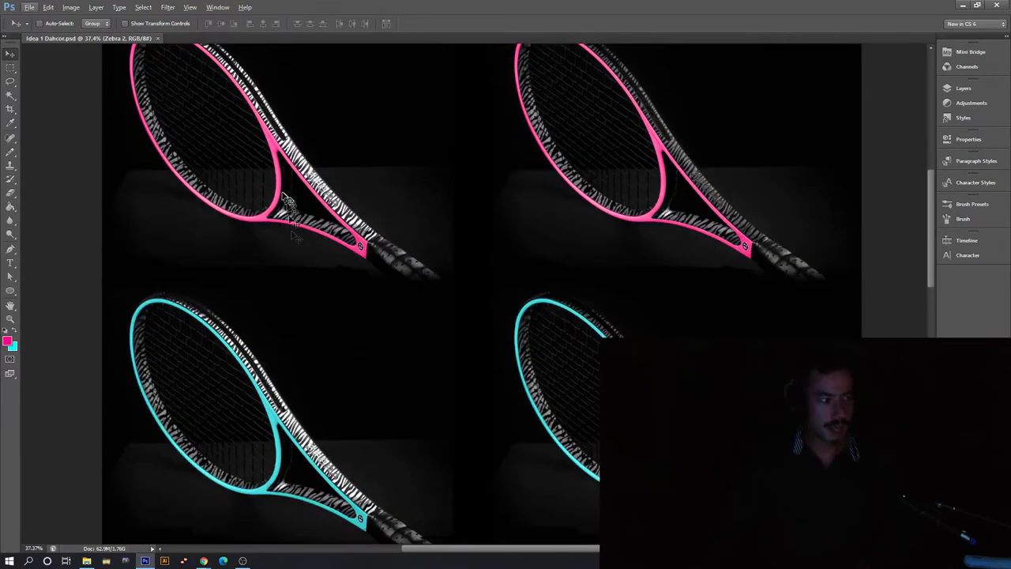
scroll(300, 237, down, 2)
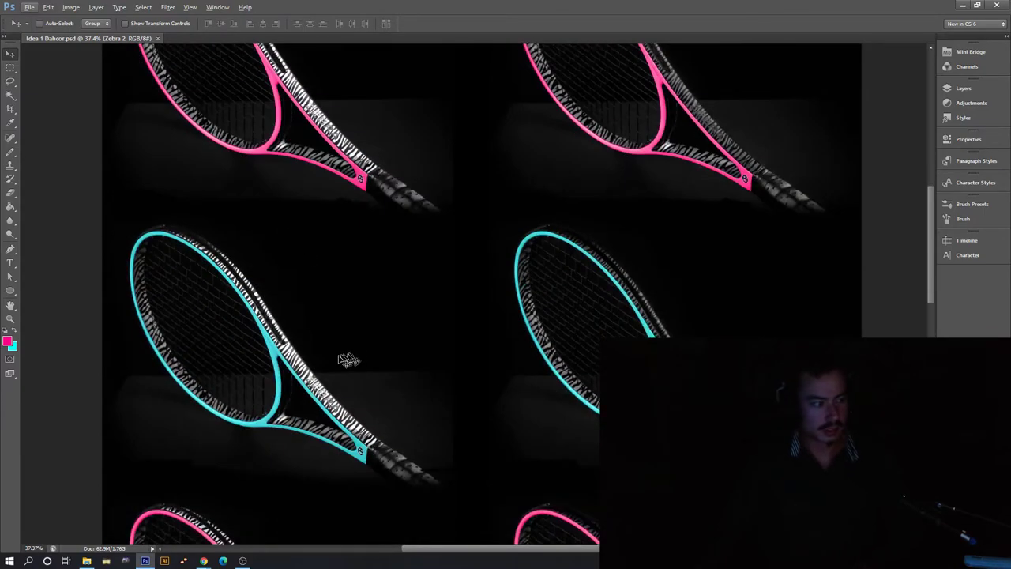
scroll(339, 348, down, 5)
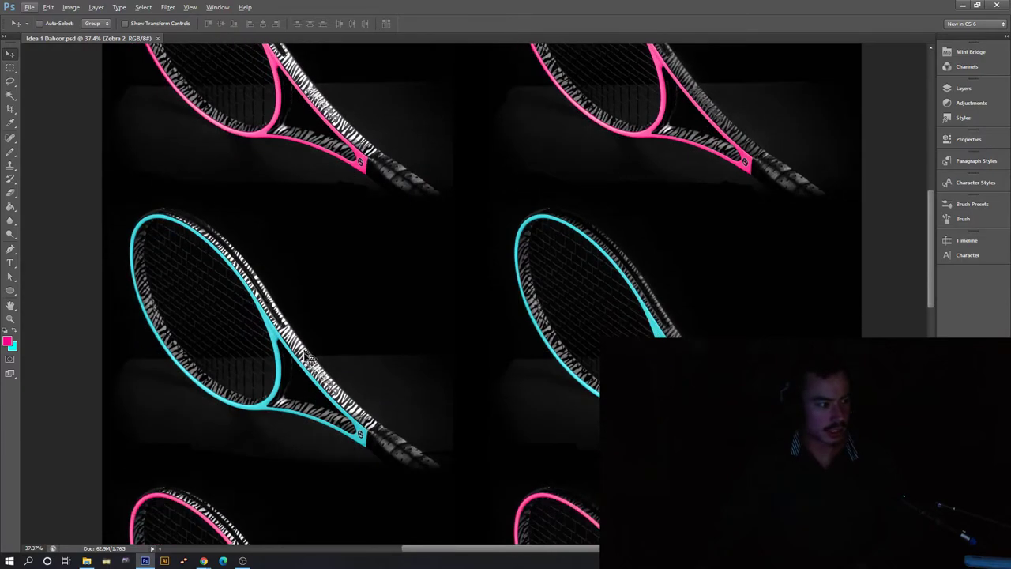
scroll(357, 314, down, 10)
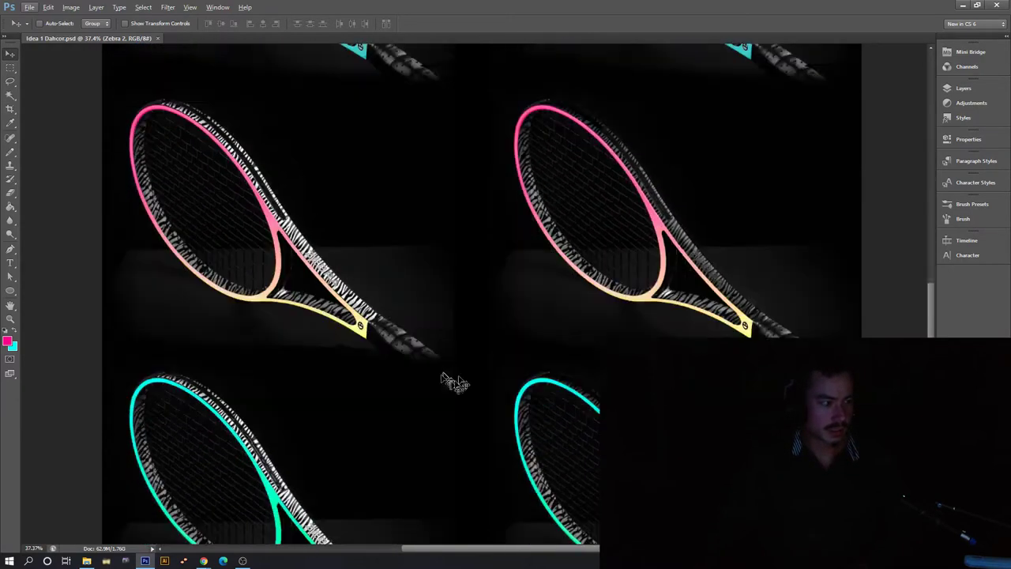
scroll(462, 380, up, 1)
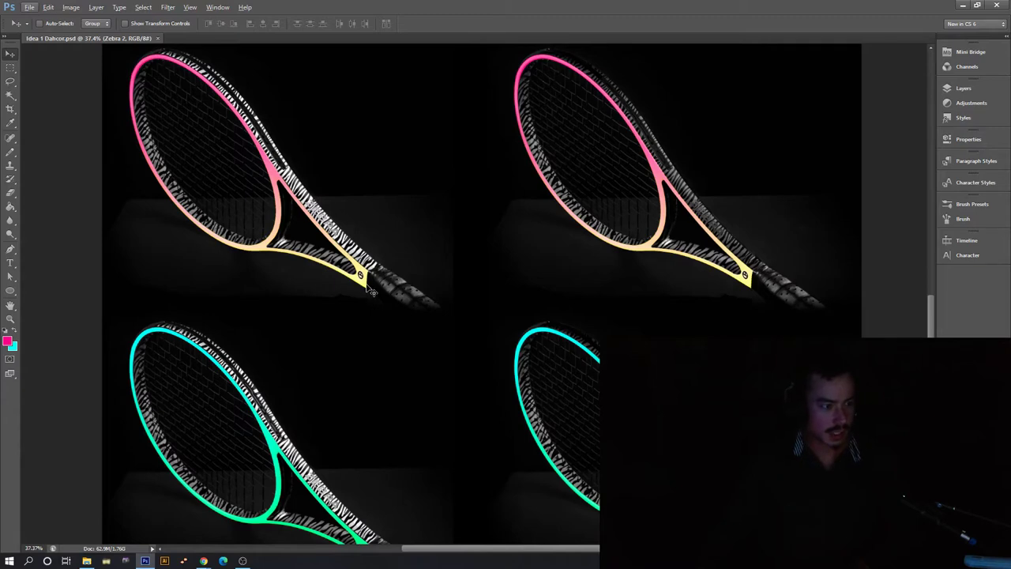
scroll(368, 289, down, 3)
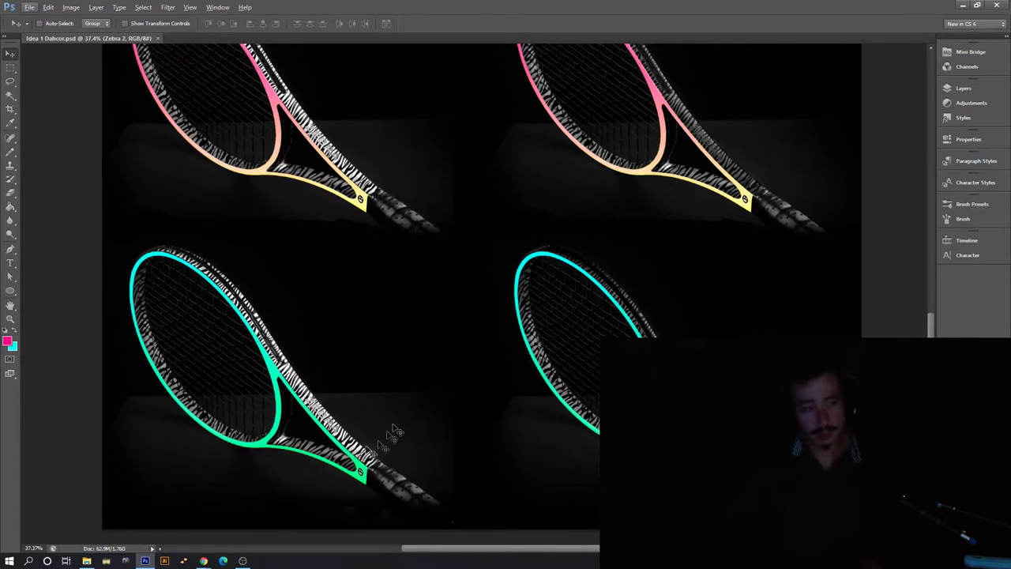
scroll(372, 401, up, 1)
alt+scroll(560, 317, down, 2)
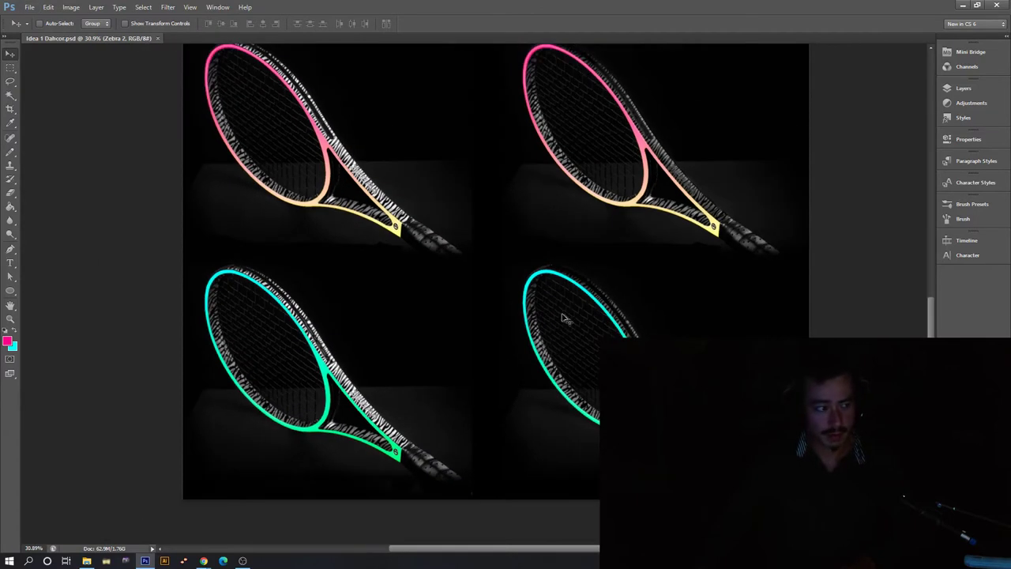
scroll(562, 317, up, 2)
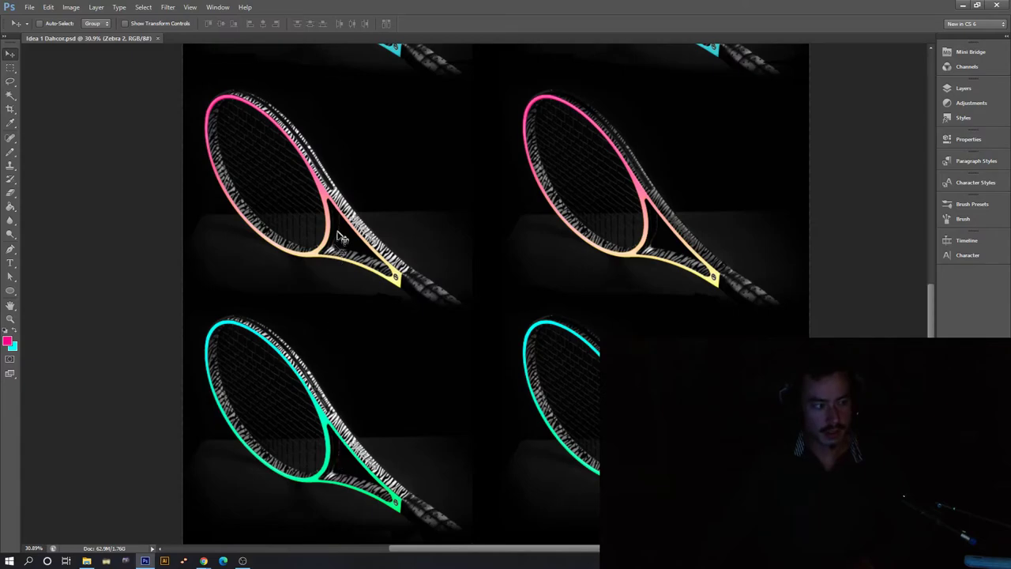
scroll(338, 243, up, 1)
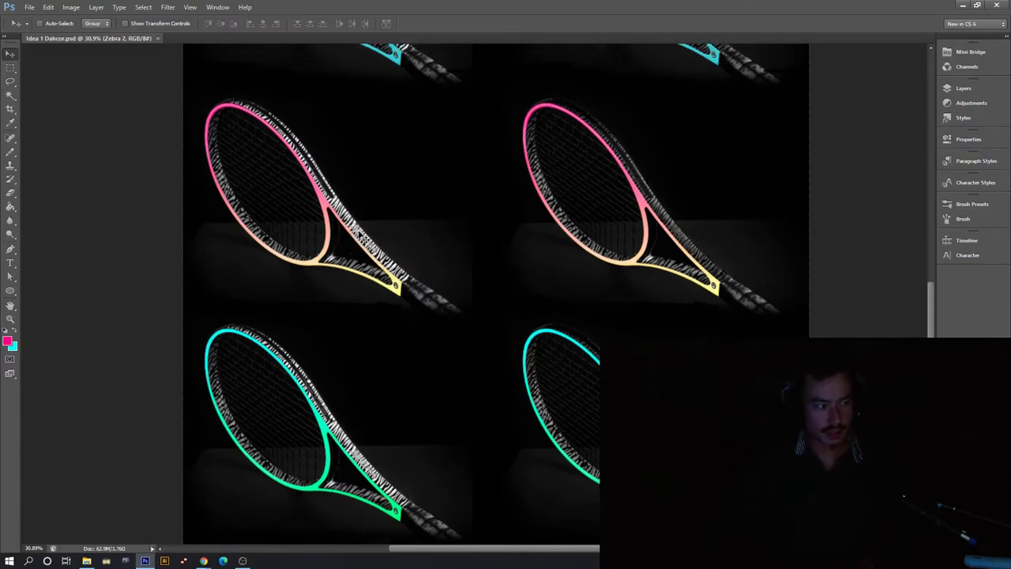
scroll(688, 232, up, 4)
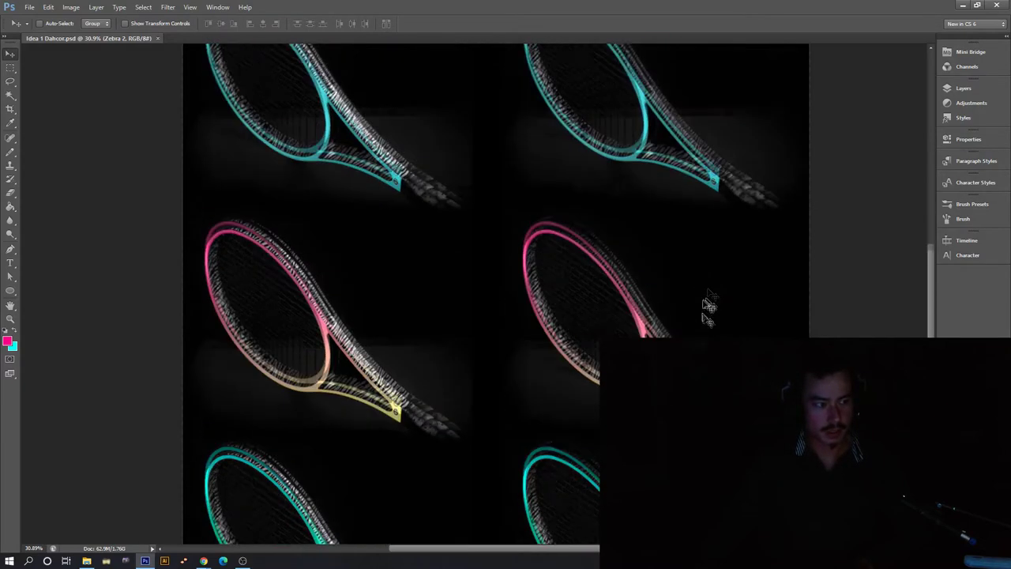
scroll(708, 304, up, 8)
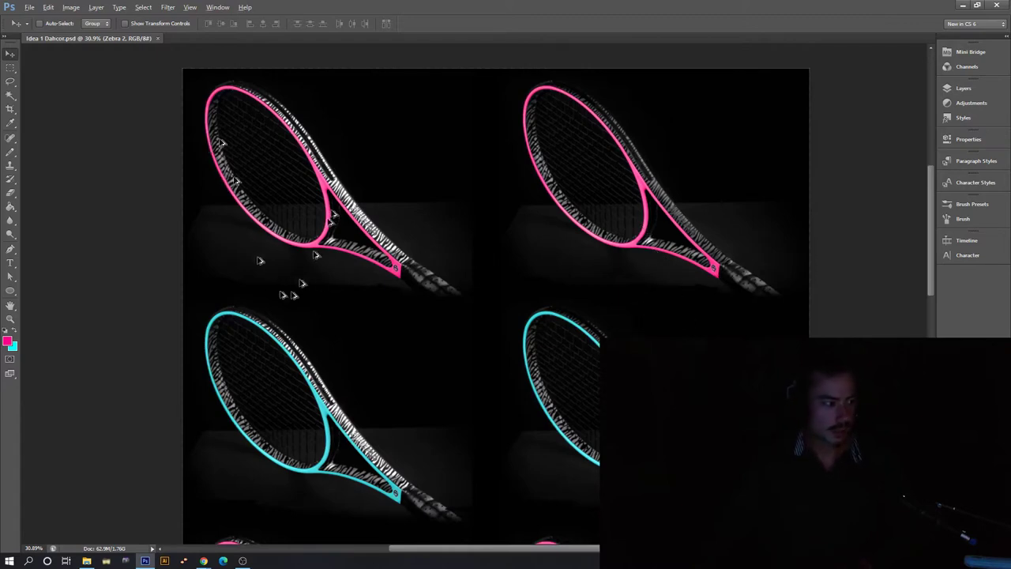
alt+scroll(327, 212, up, 3)
alt+scroll(406, 203, up, 2)
alt+scroll(343, 280, up, 3)
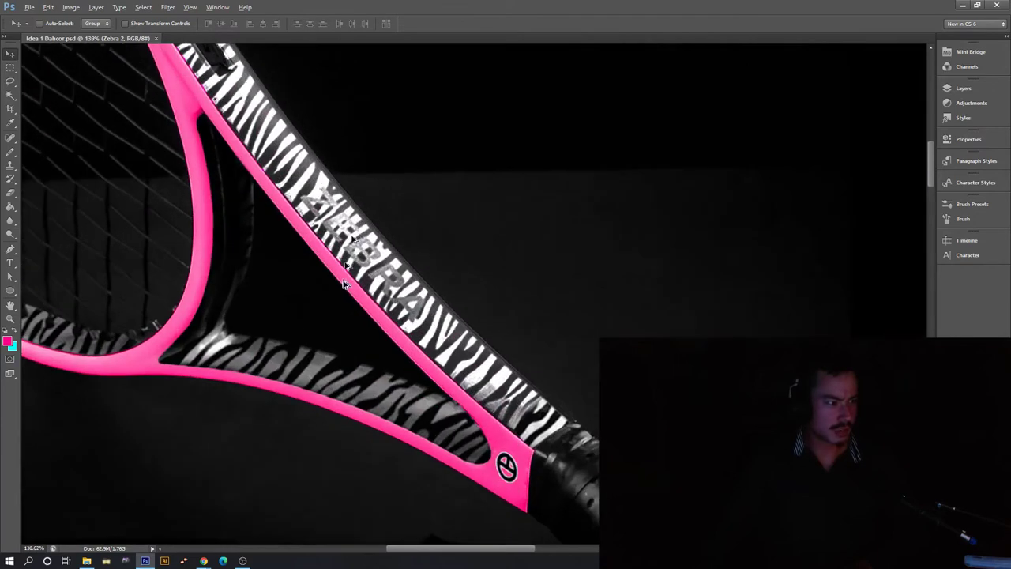
alt+scroll(421, 326, down, 3)
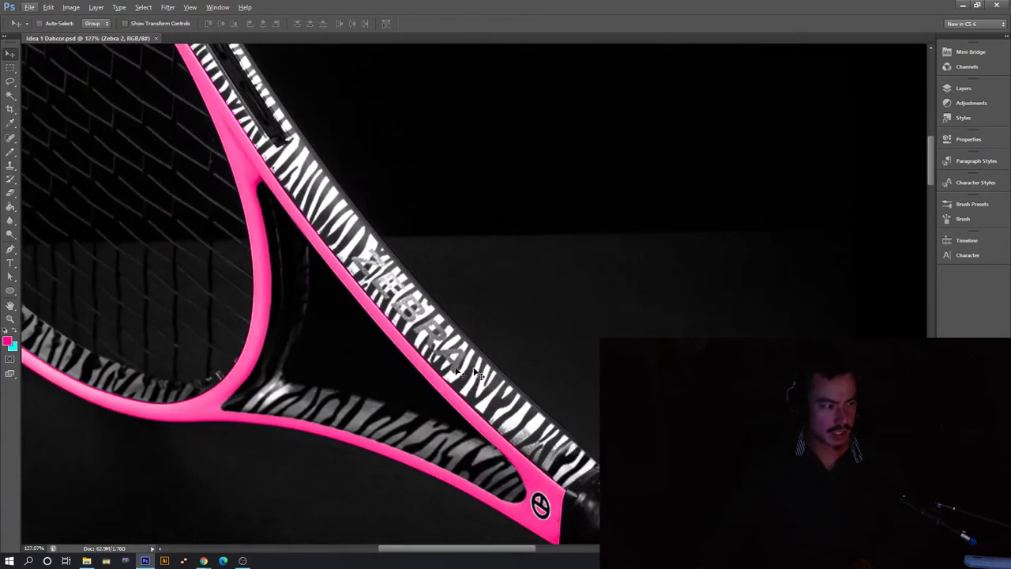
alt+scroll(477, 372, up, 4)
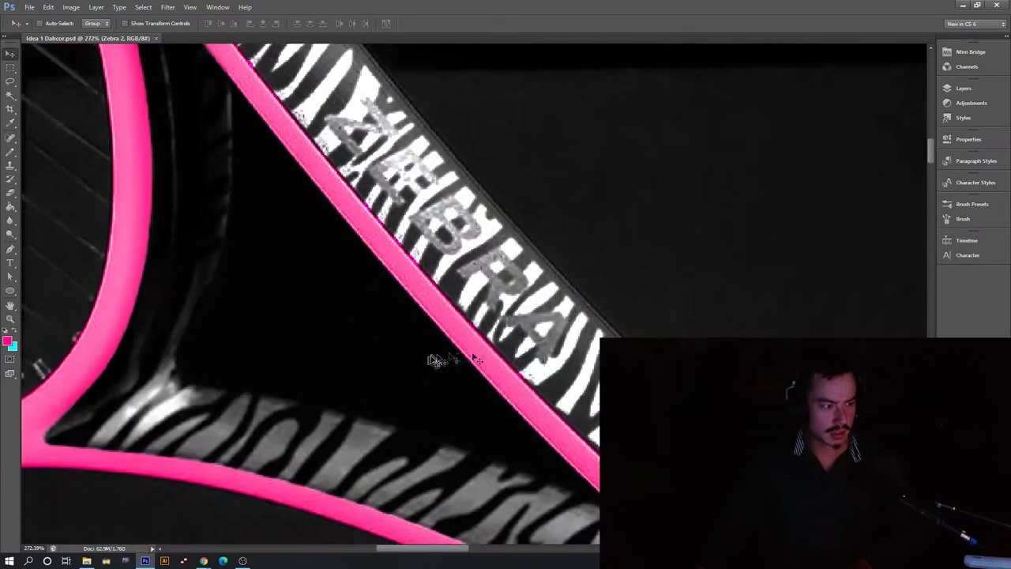
alt+scroll(477, 360, down, 4)
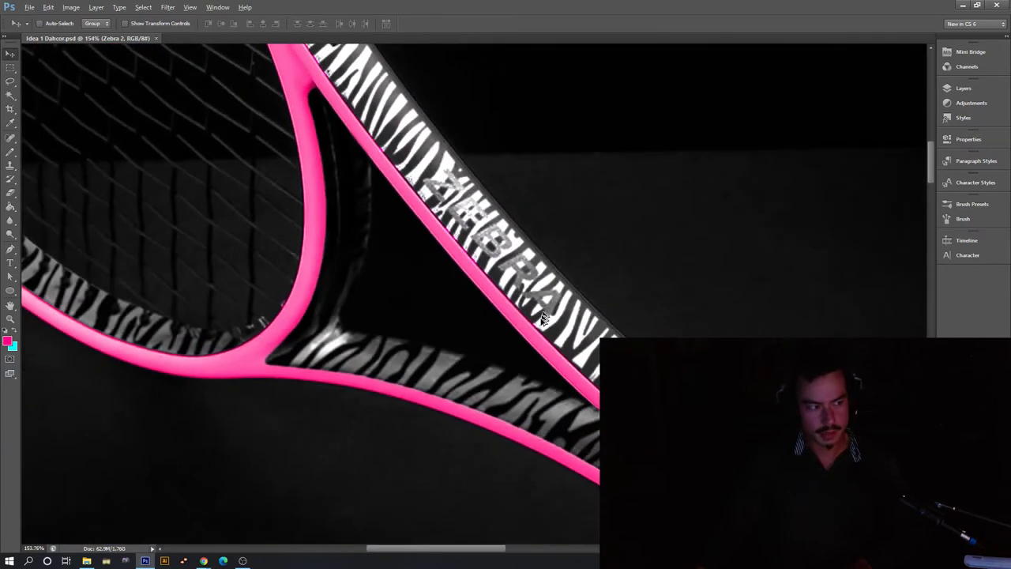
alt+scroll(539, 324, down, 1)
alt+scroll(545, 316, up, 4)
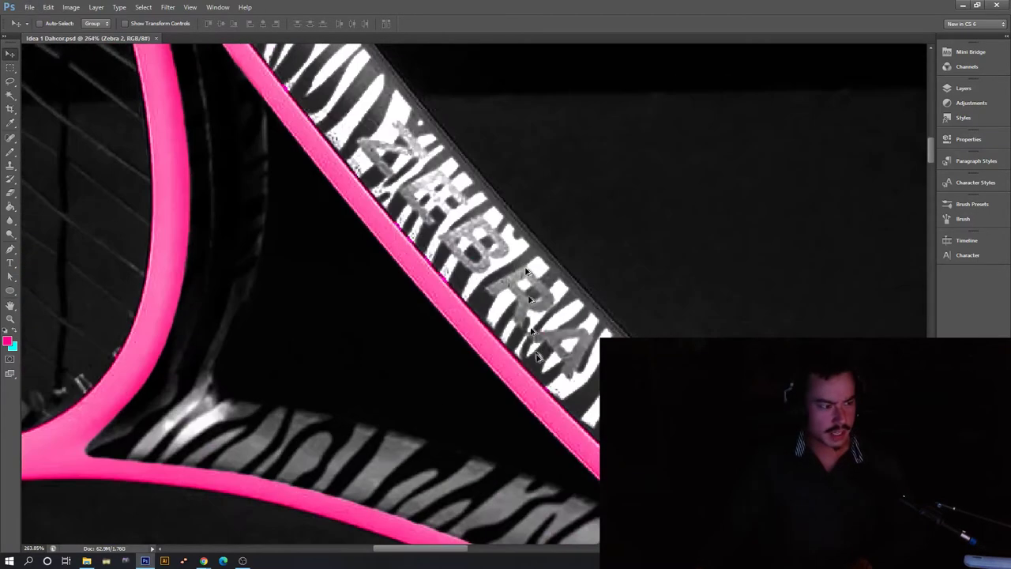
alt+scroll(432, 183, down, 5)
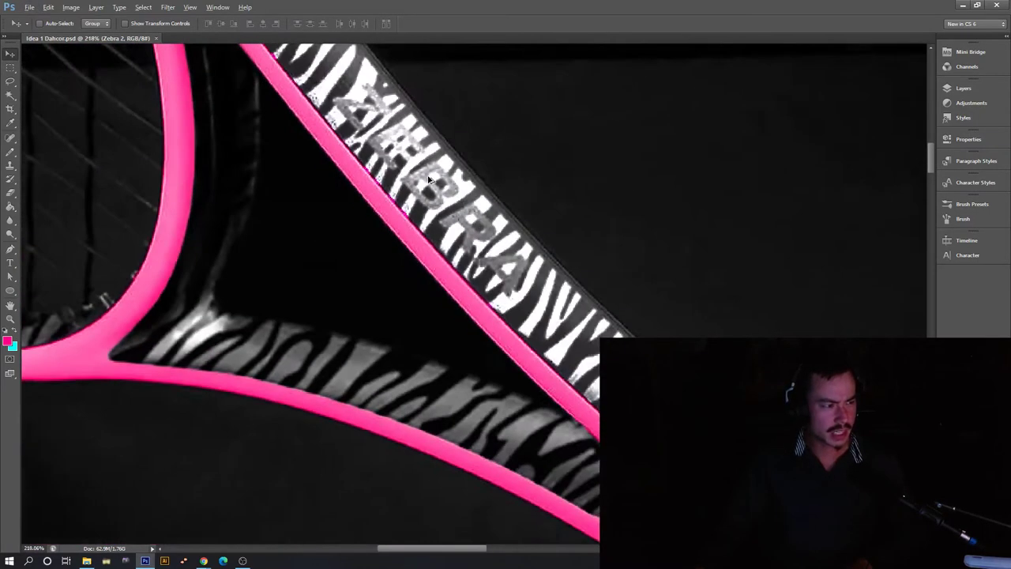
scroll(450, 245, up, 3)
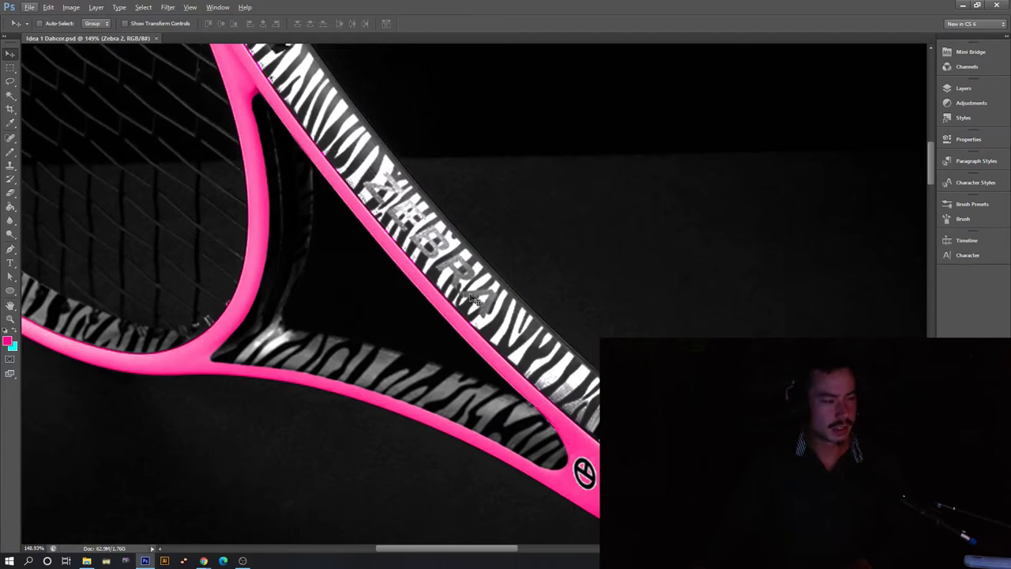
scroll(473, 297, down, 2)
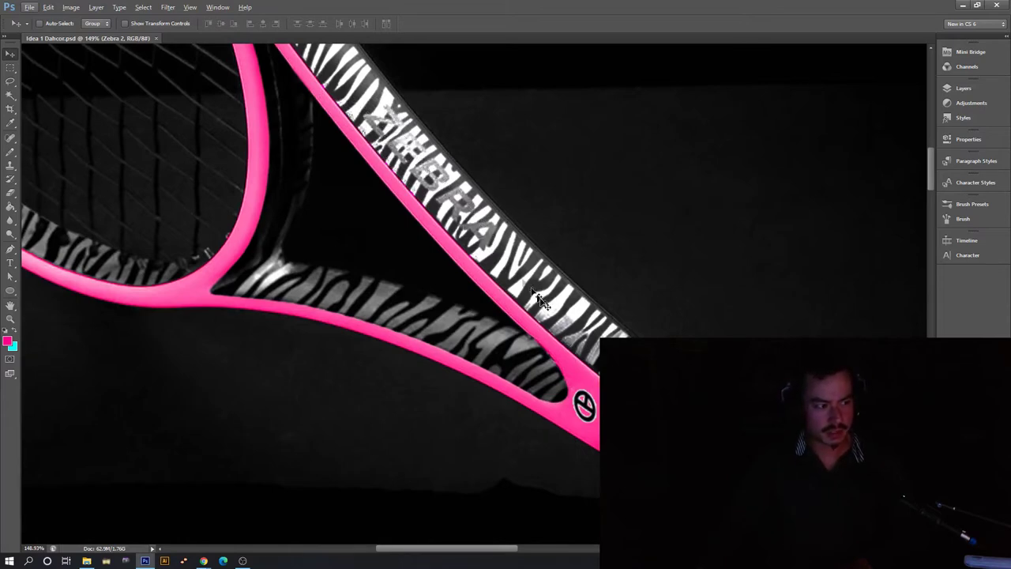
alt+scroll(545, 307, down, 5)
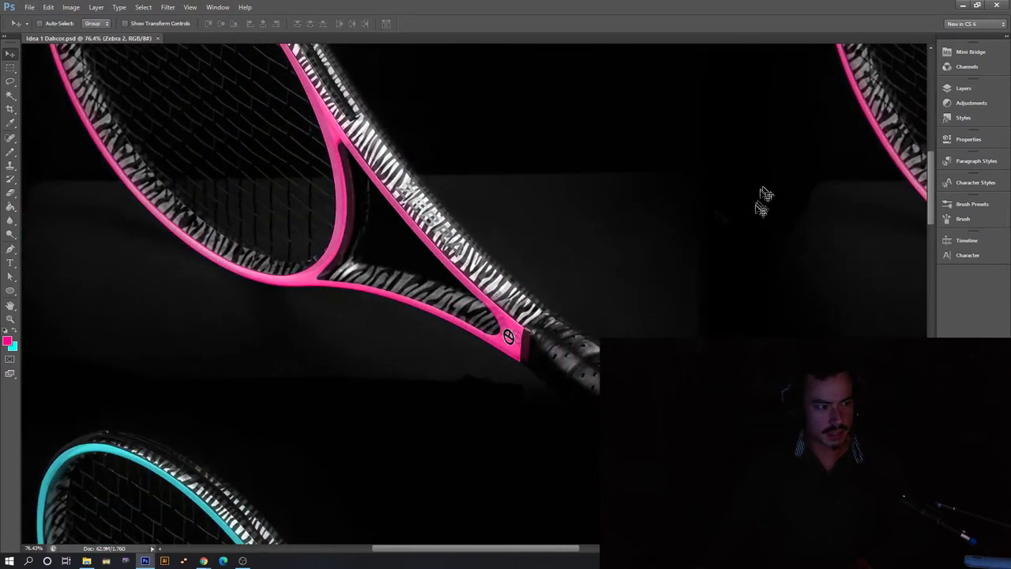
alt+scroll(748, 254, up, 5)
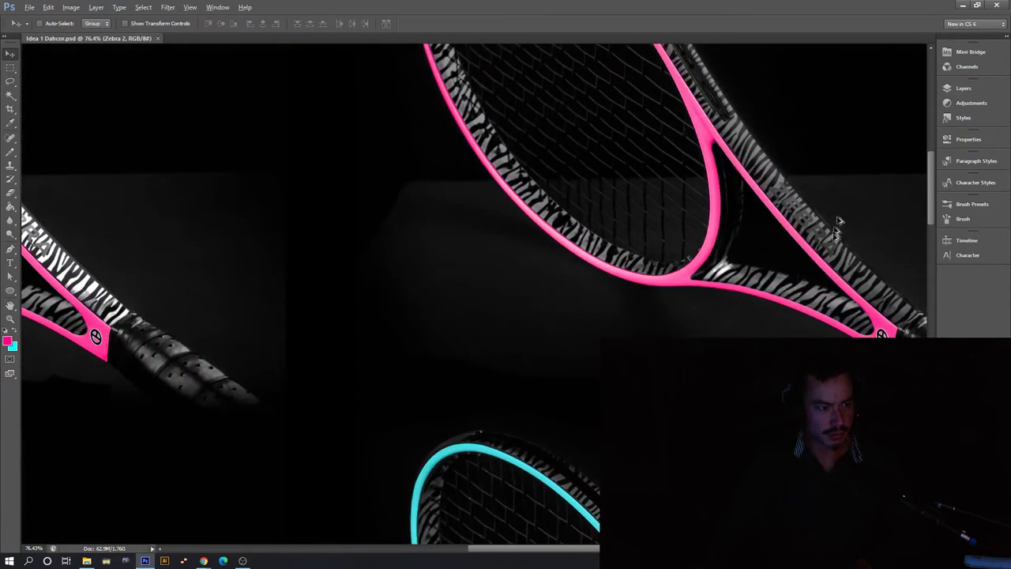
alt+scroll(835, 240, up, 1)
alt+scroll(835, 243, down, 5)
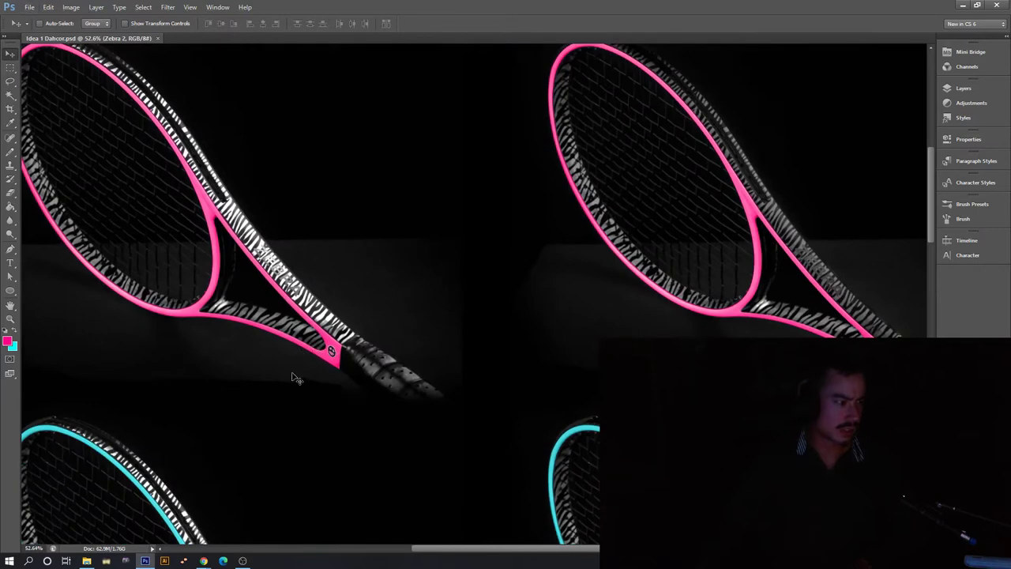
drag(296, 378, 343, 375)
alt+scroll(367, 381, up, 8)
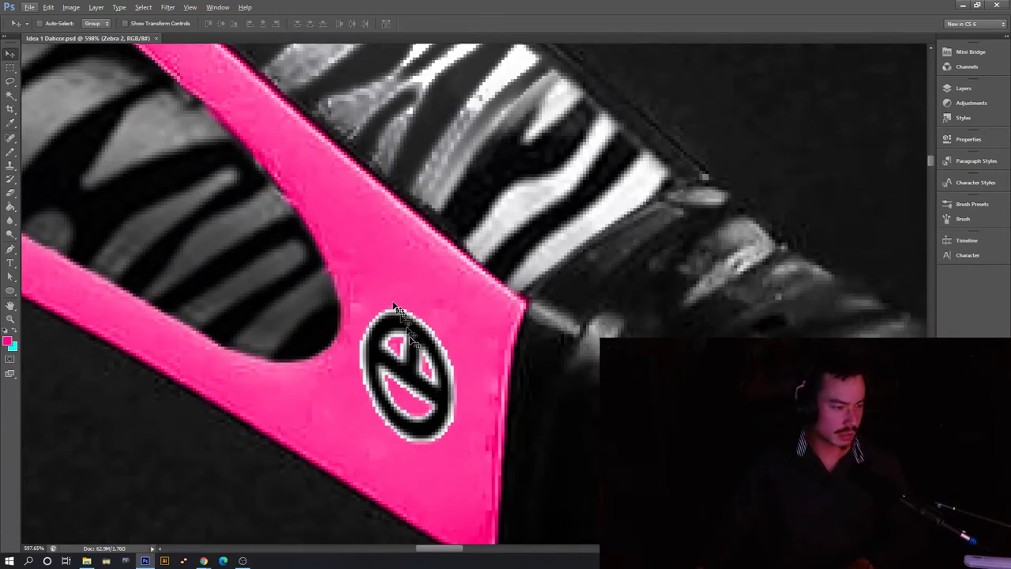
alt+scroll(398, 316, down, 5)
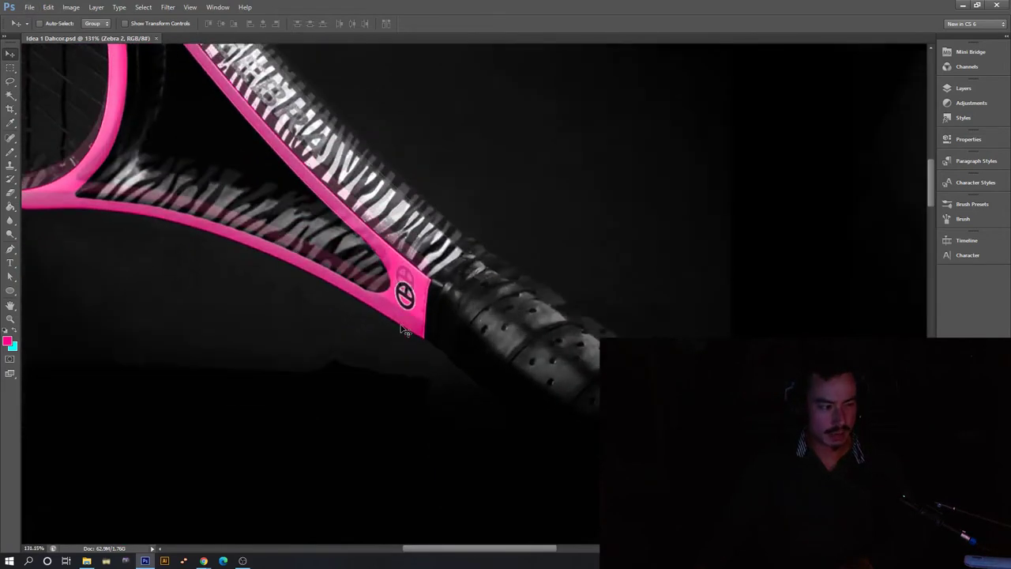
alt+scroll(401, 329, down, 5)
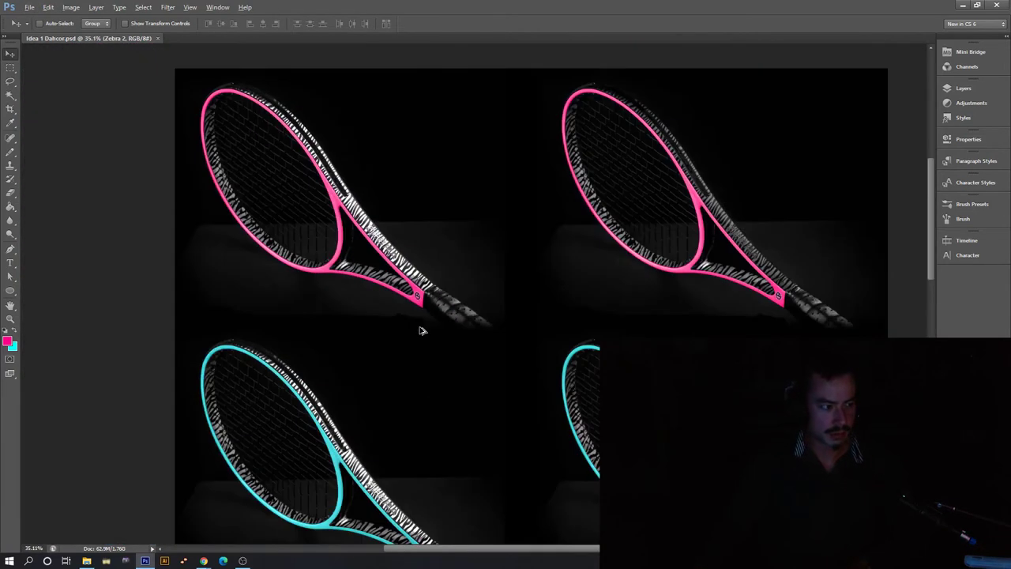
scroll(616, 298, down, 1)
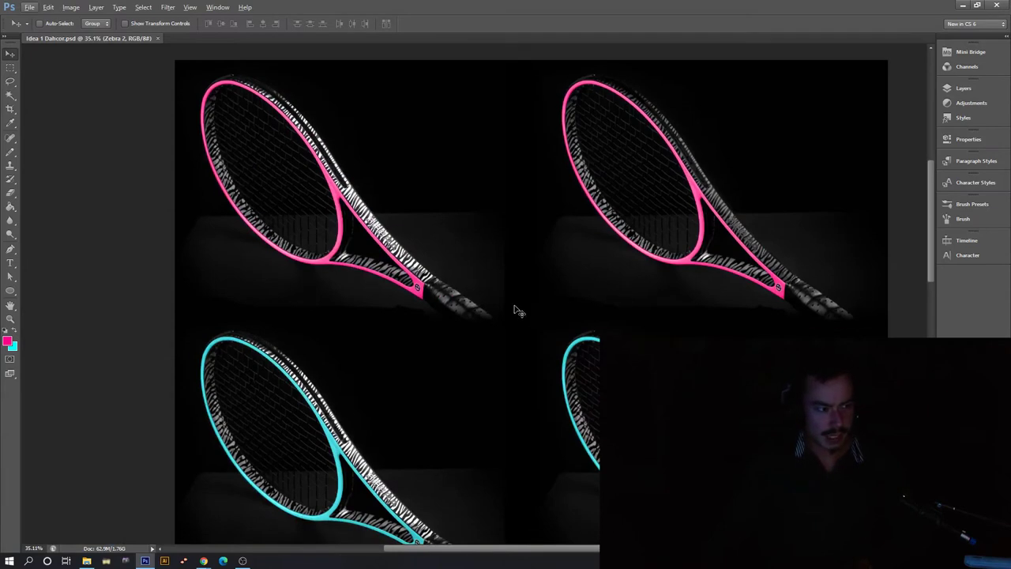
scroll(517, 311, right, 3)
scroll(480, 330, down, 2)
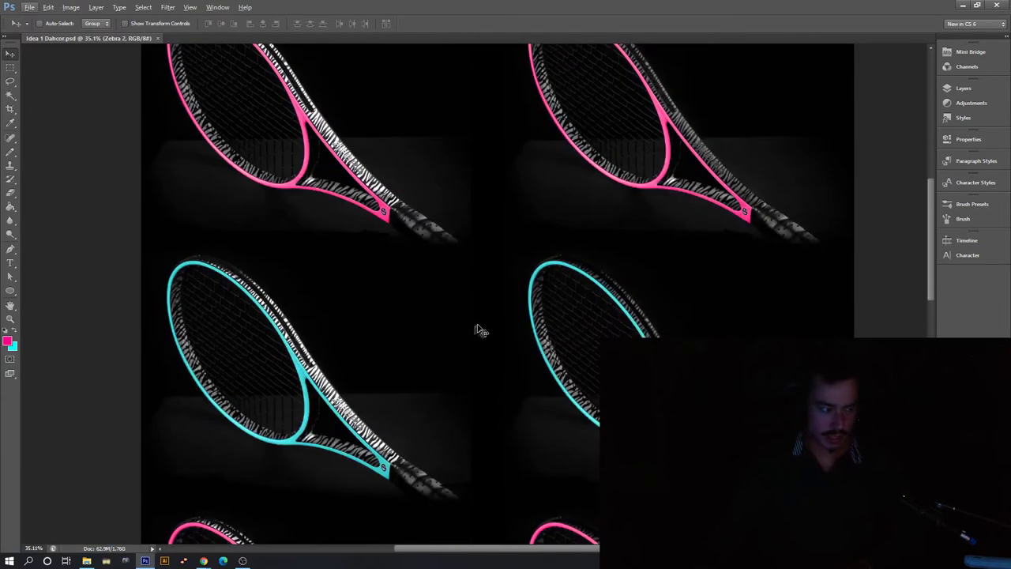
scroll(481, 331, up, 1)
scroll(510, 320, up, 2)
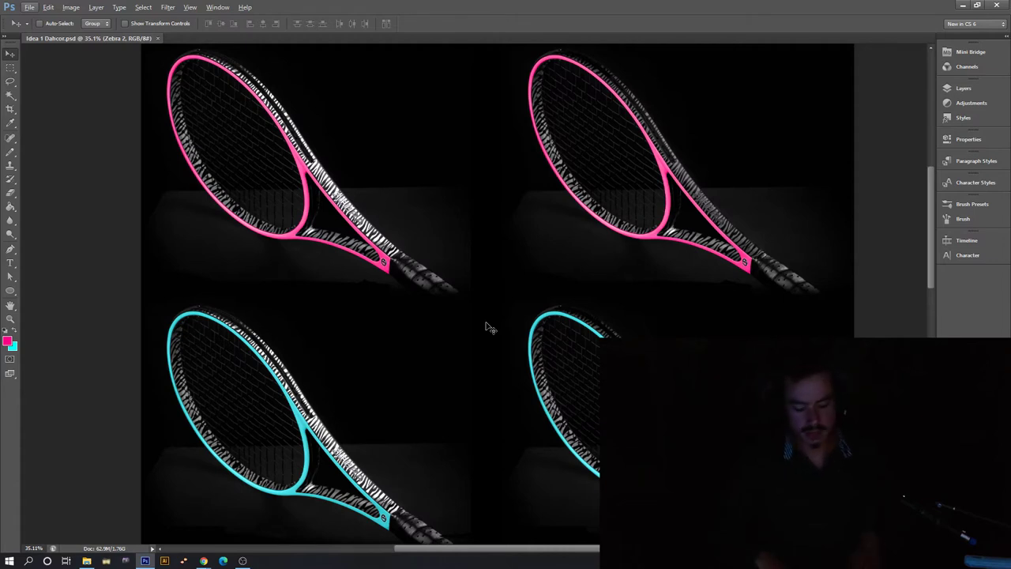
Scroll down past the solid pink and cyan rows to the pink-yellow and cyan-green gradient rackets.
scroll(487, 362, up, 1)
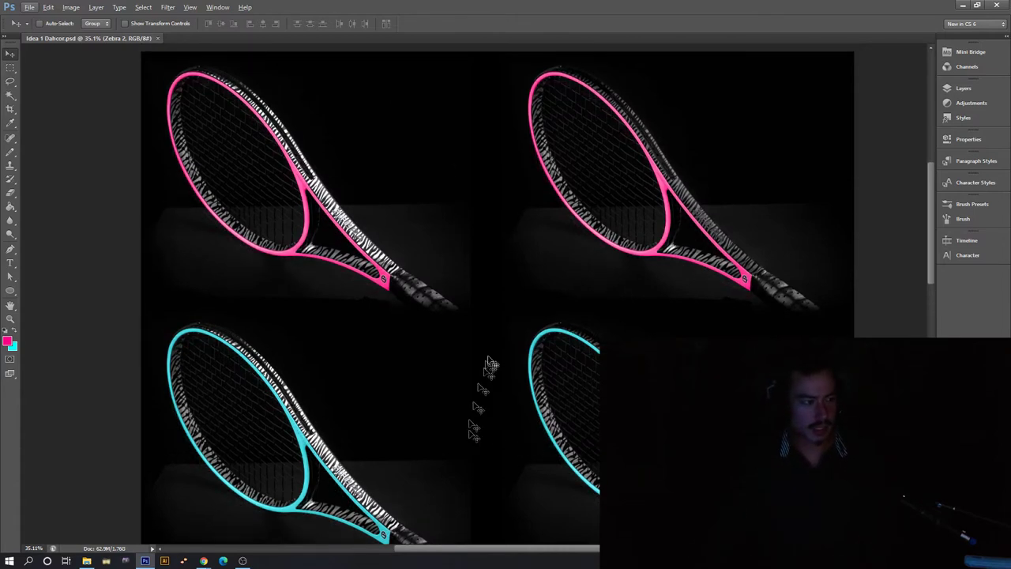
scroll(487, 362, down, 1)
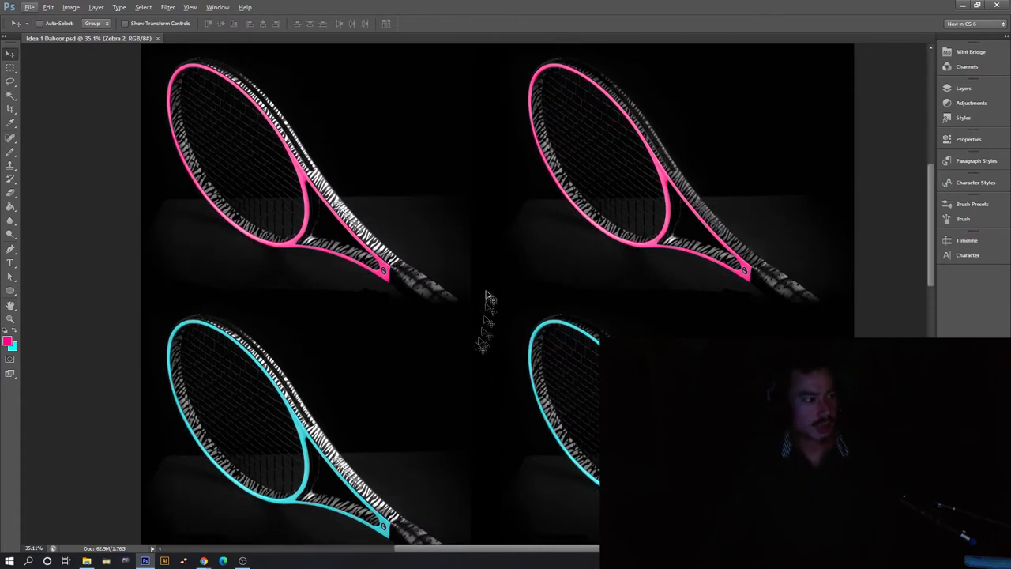
scroll(473, 312, down, 2)
scroll(306, 242, up, 4)
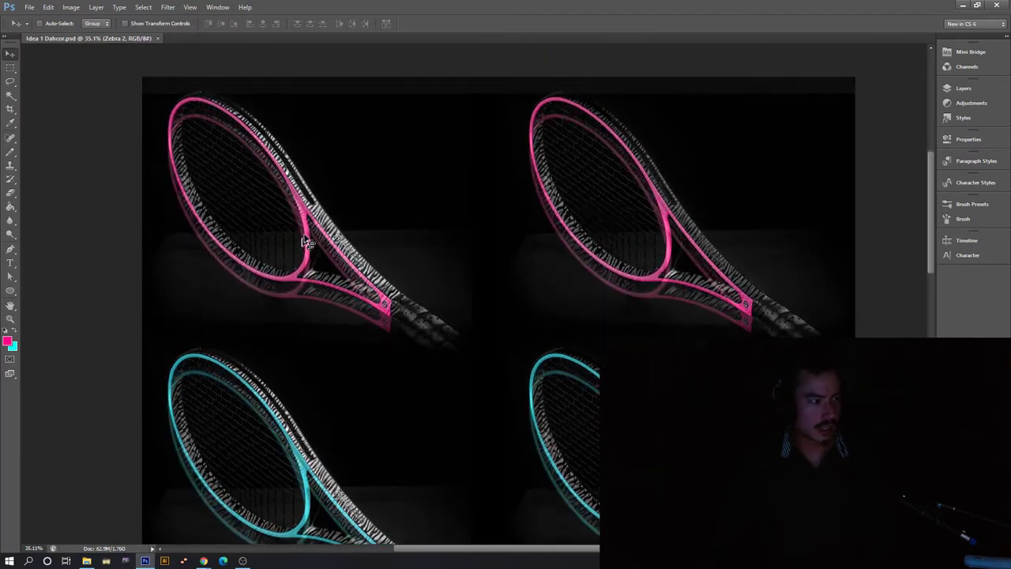
scroll(296, 253, down, 1)
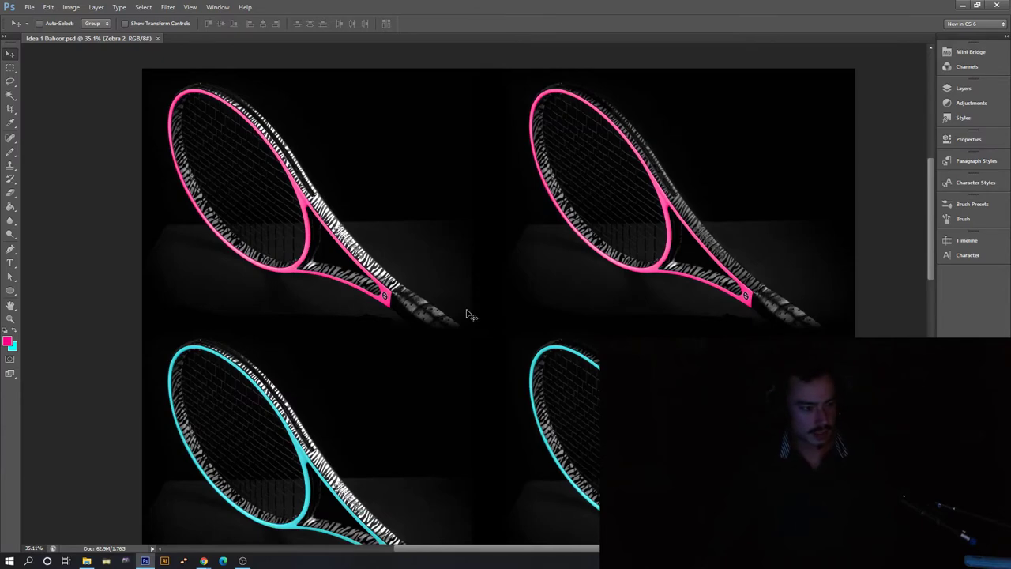
scroll(471, 315, down, 1)
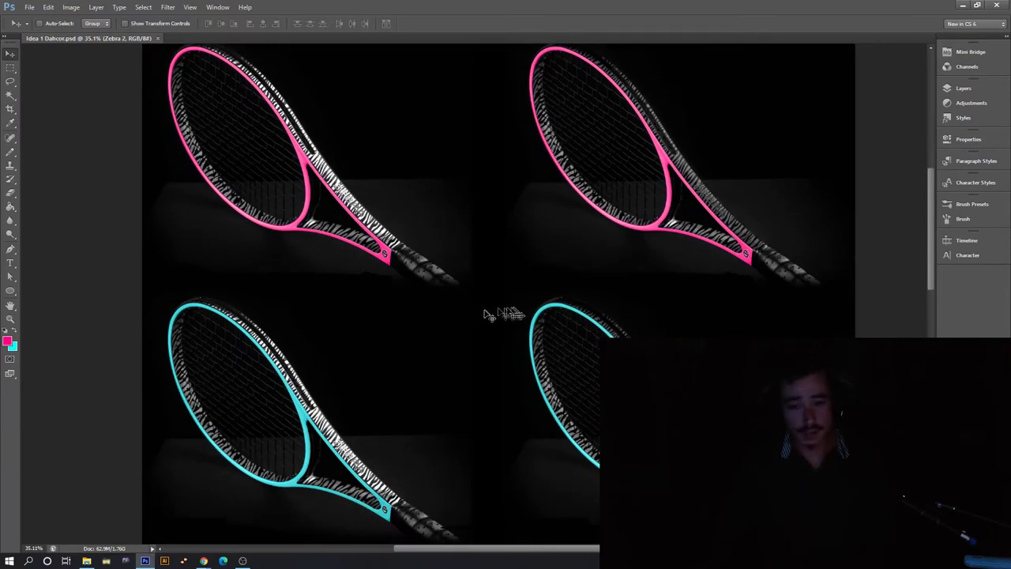
scroll(493, 293, up, 1)
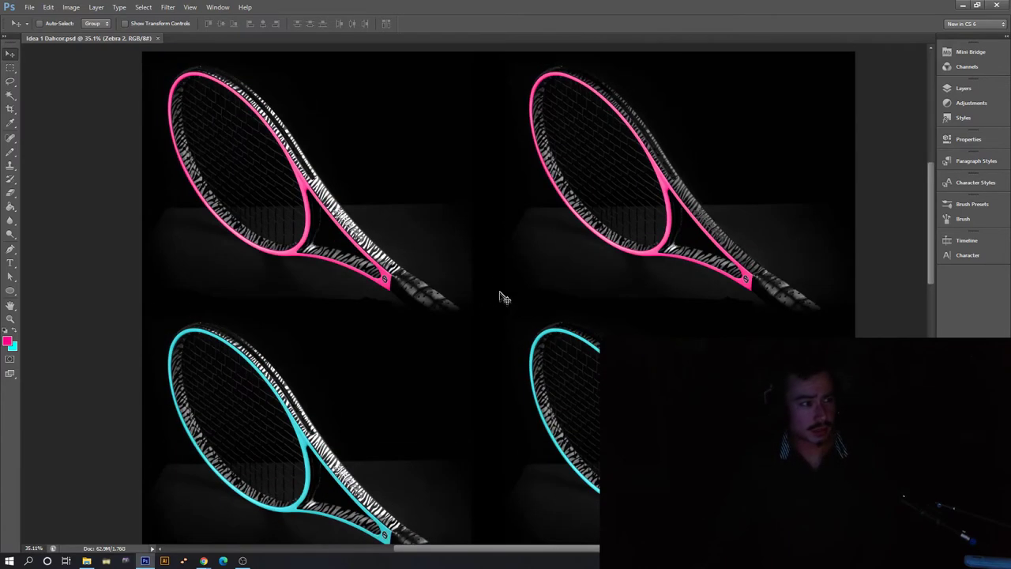
scroll(489, 301, down, 1)
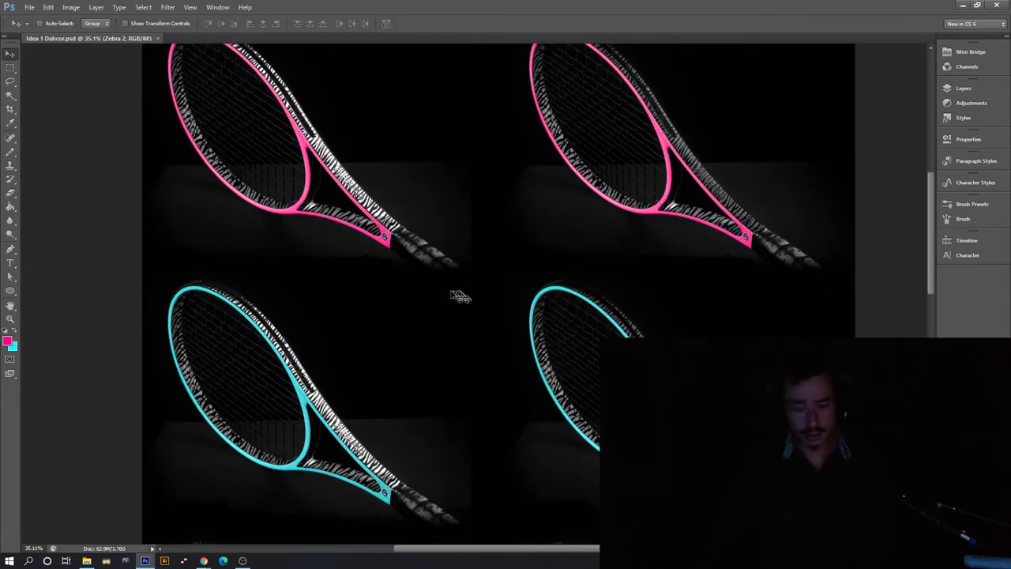
scroll(468, 318, down, 1)
scroll(496, 348, down, 2)
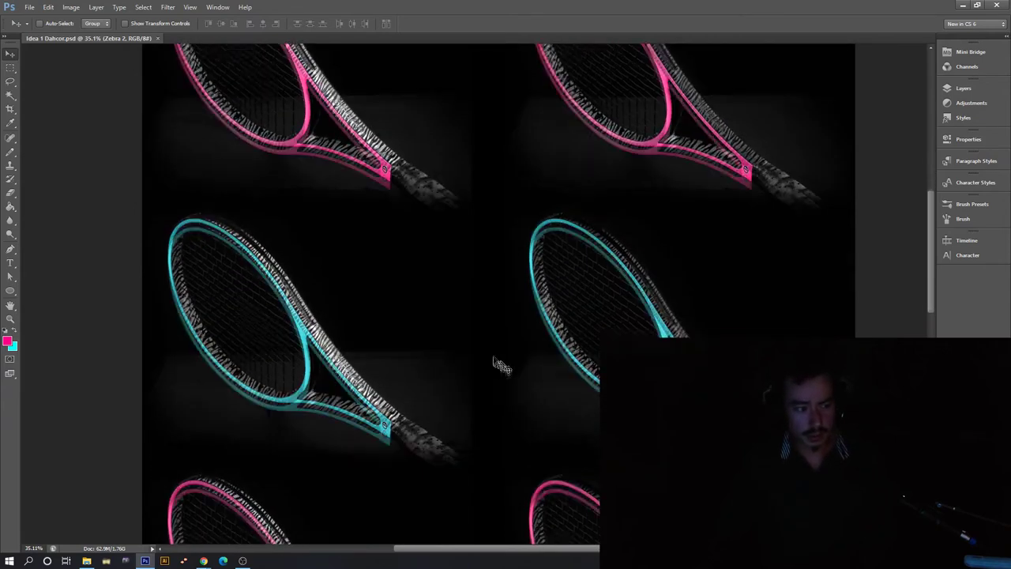
scroll(496, 341, down, 10)
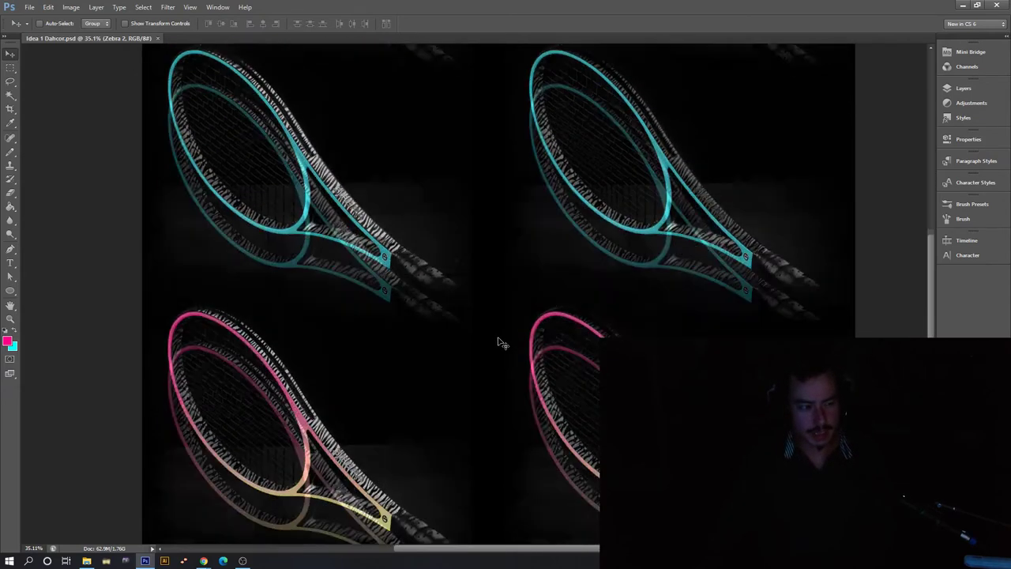
scroll(502, 351, down, 3)
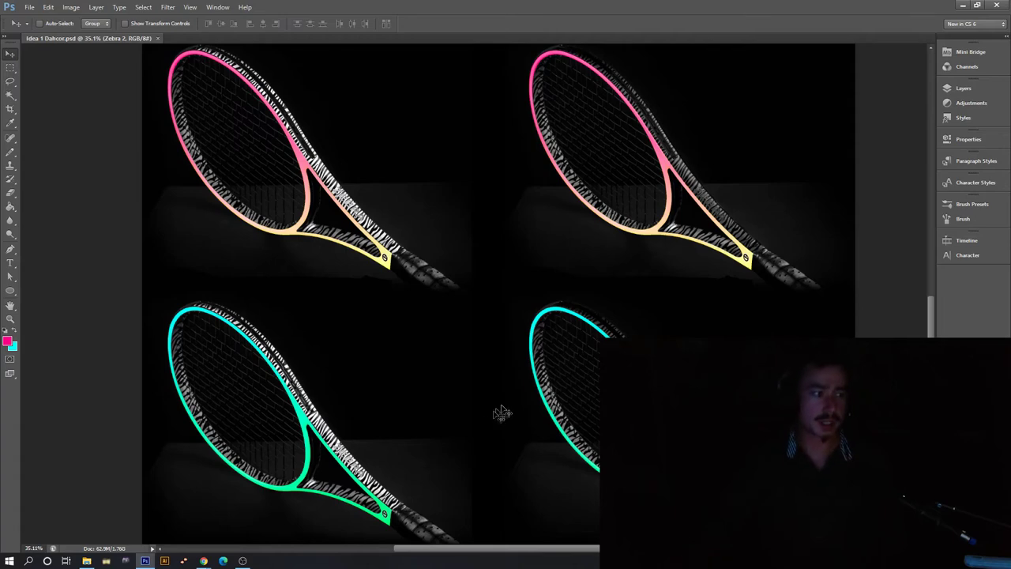
scroll(498, 419, down, 1)
scroll(500, 429, up, 3)
scroll(485, 443, up, 10)
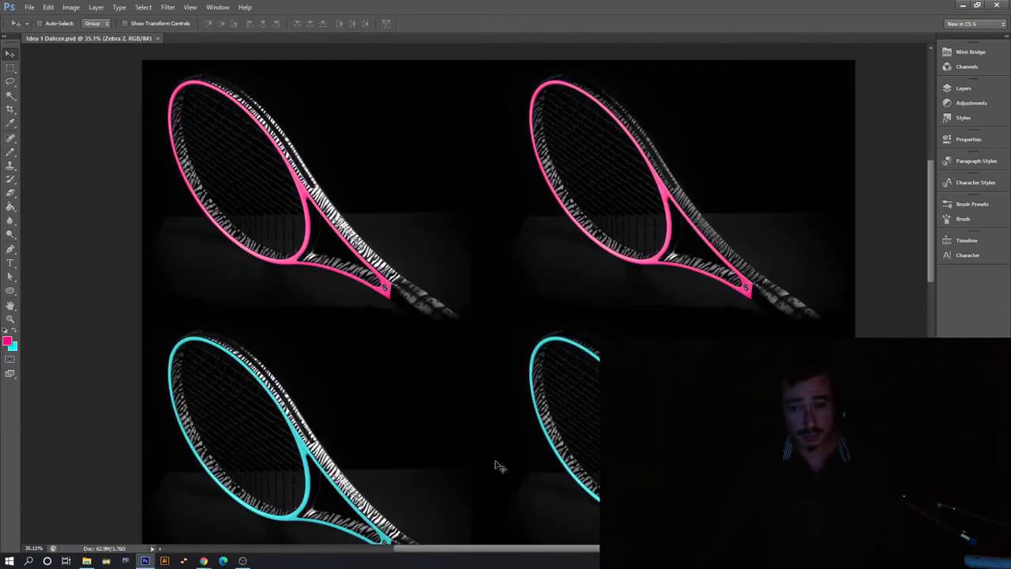
scroll(474, 350, down, 8)
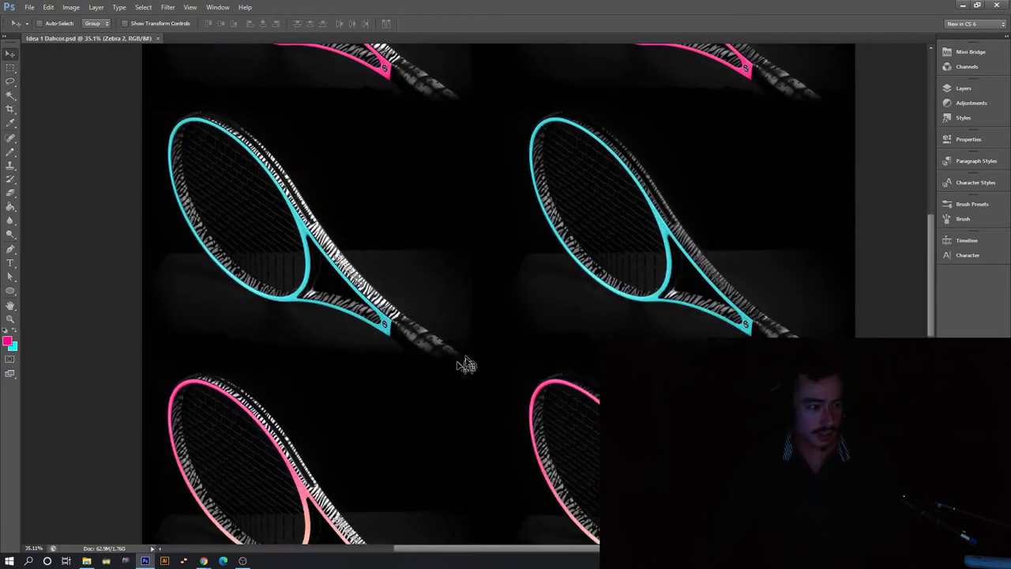
scroll(474, 364, down, 12)
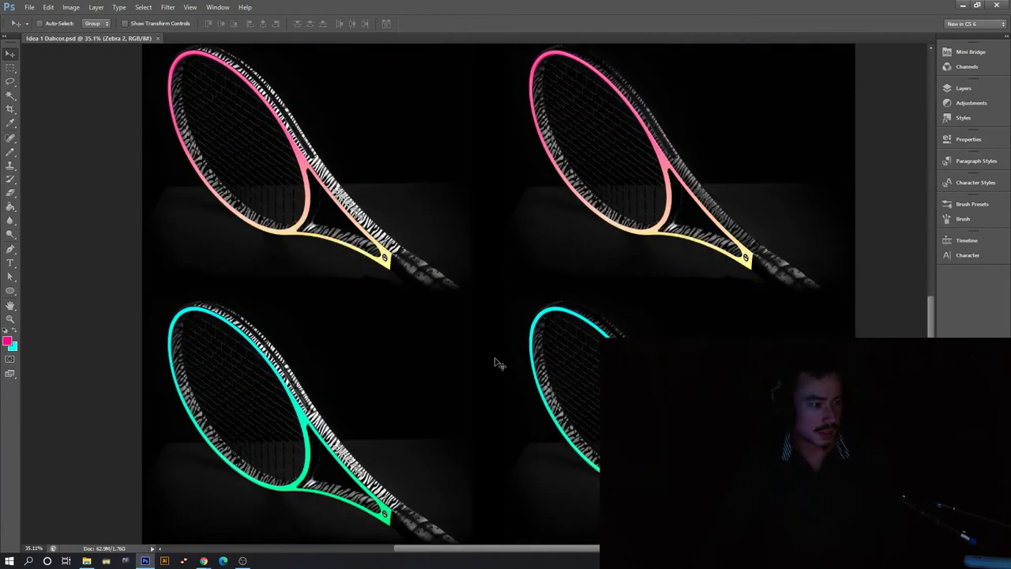
scroll(477, 380, down, 1)
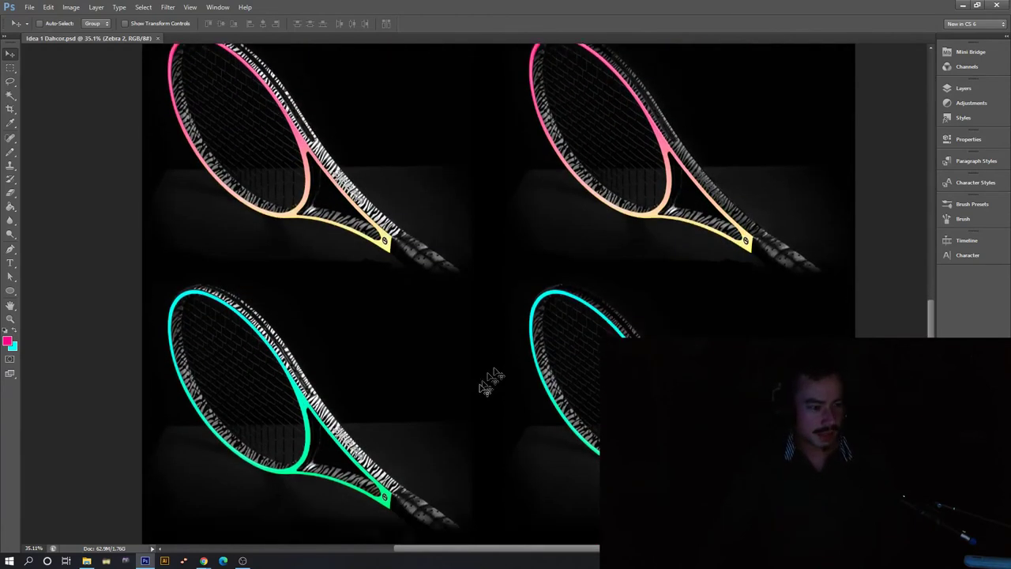
scroll(493, 407, up, 10)
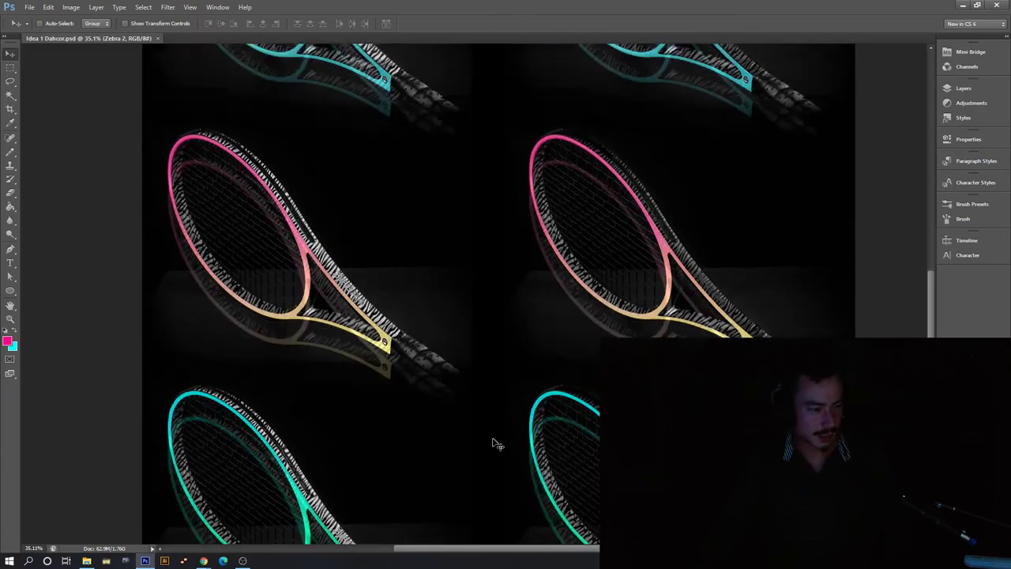
scroll(503, 455, up, 10)
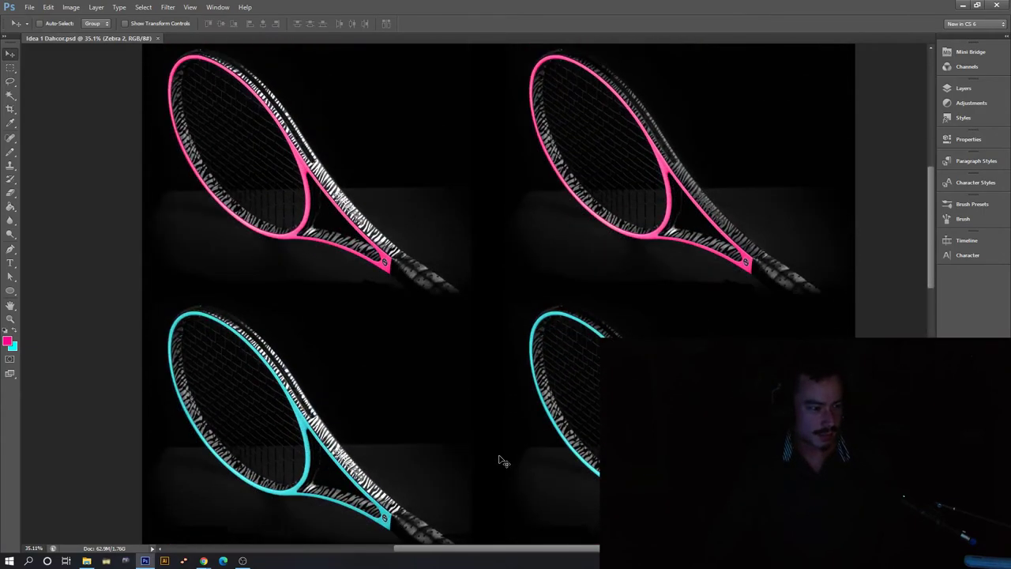
scroll(499, 465, down, 3)
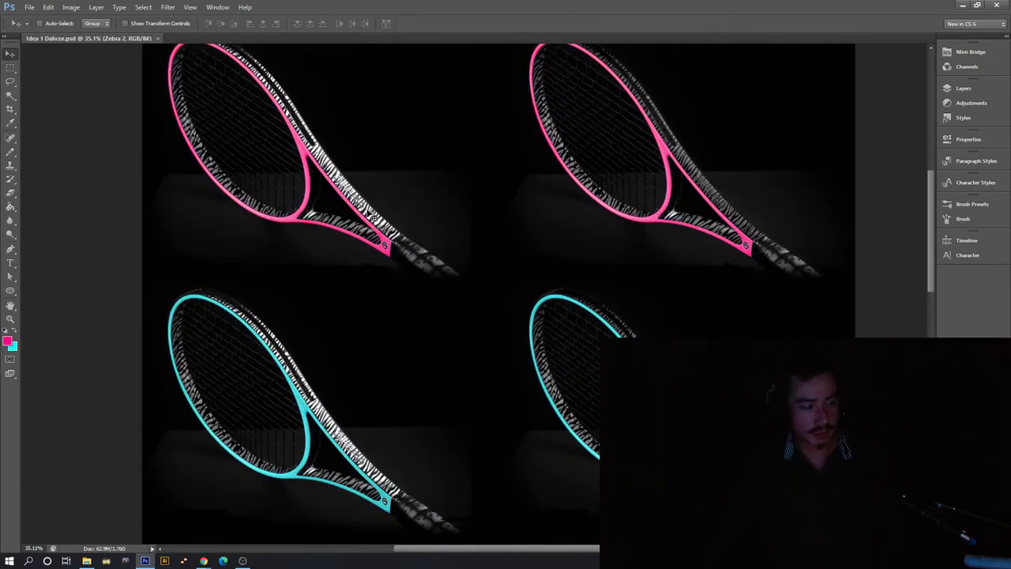
scroll(375, 219, down, 2)
scroll(429, 316, down, 10)
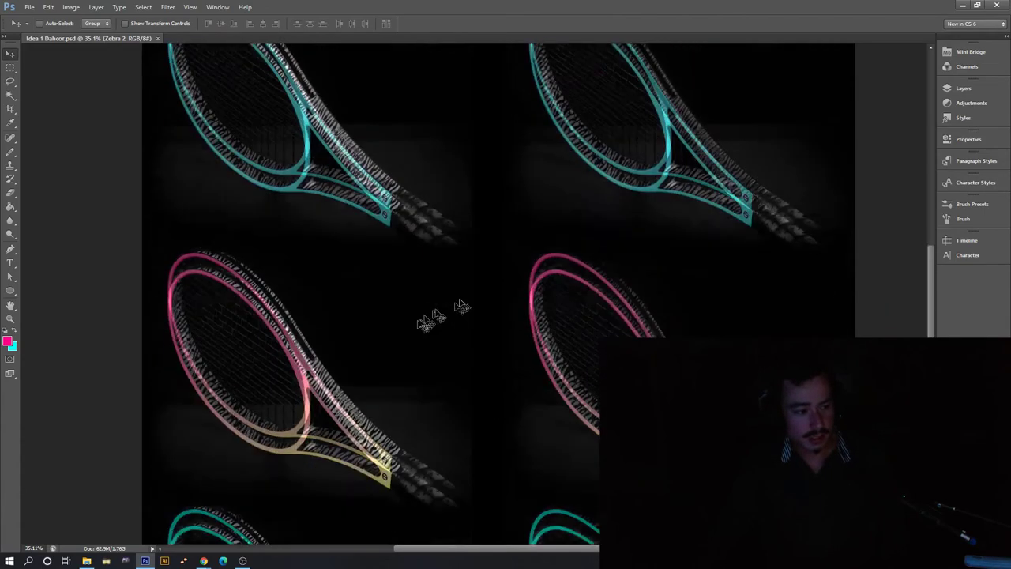
scroll(450, 474, up, 10)
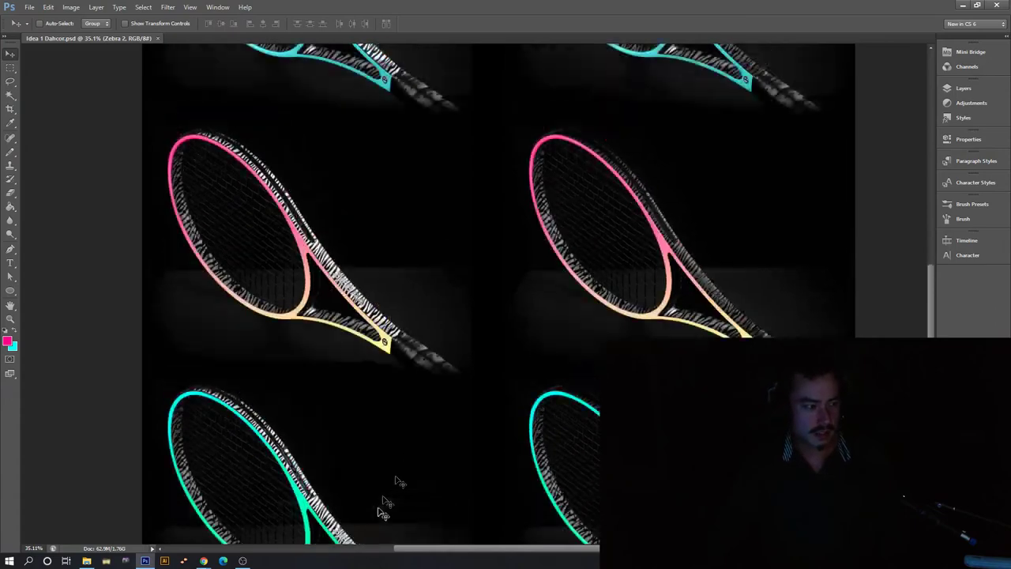
scroll(474, 442, up, 6)
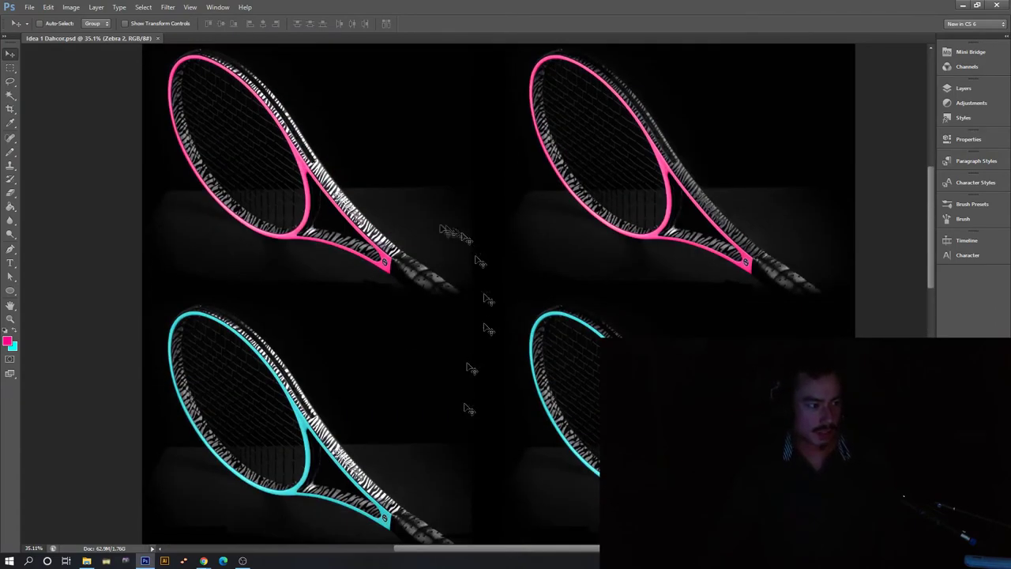
scroll(332, 419, down, 3)
scroll(463, 388, down, 10)
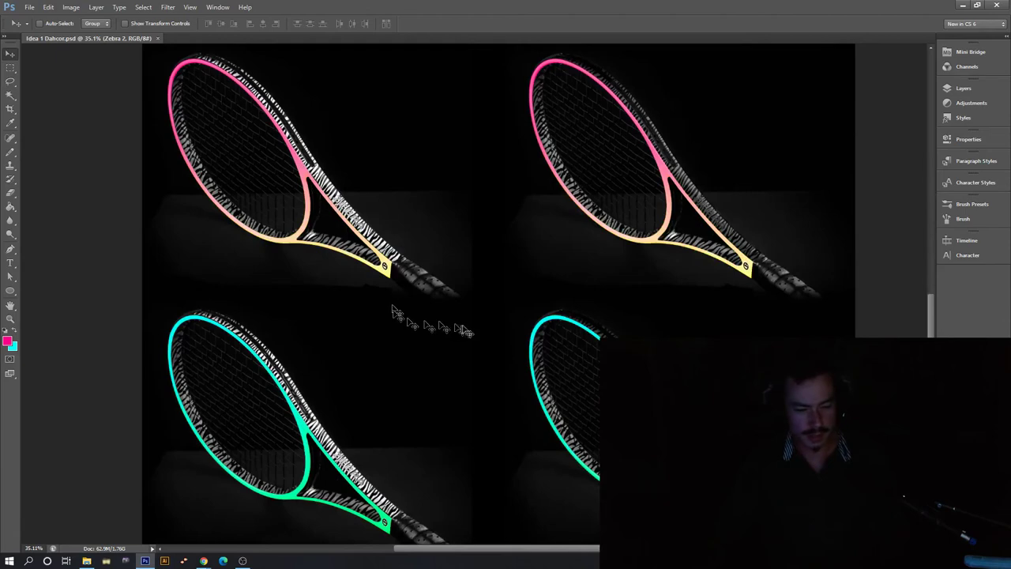
scroll(466, 243, down, 1)
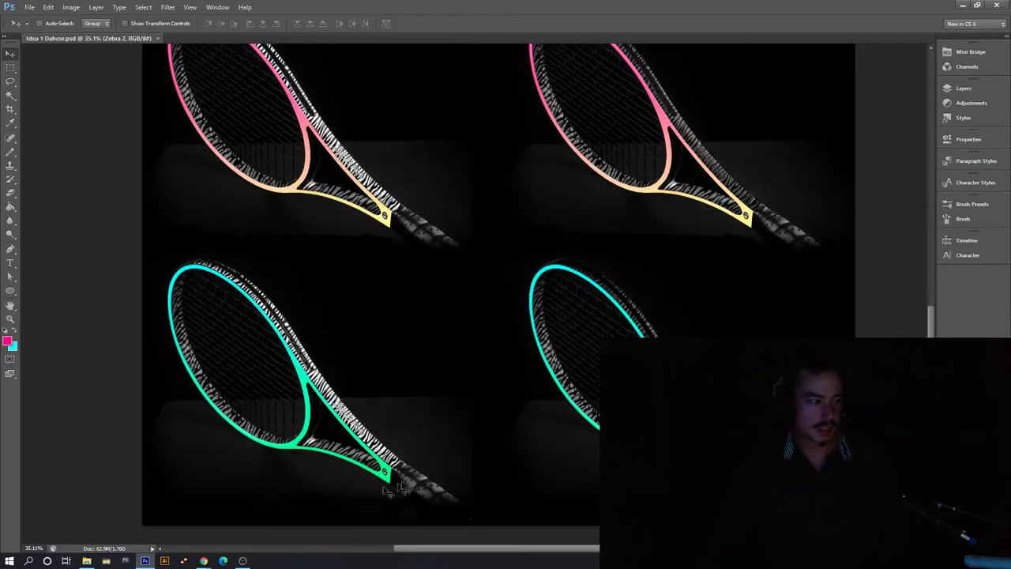
scroll(531, 483, up, 1)
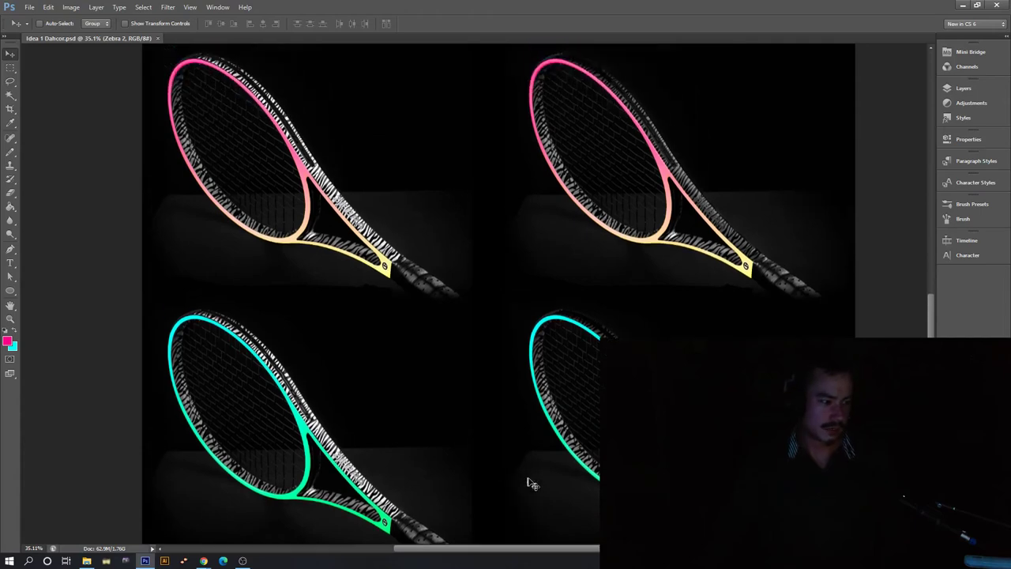
scroll(531, 486, up, 5)
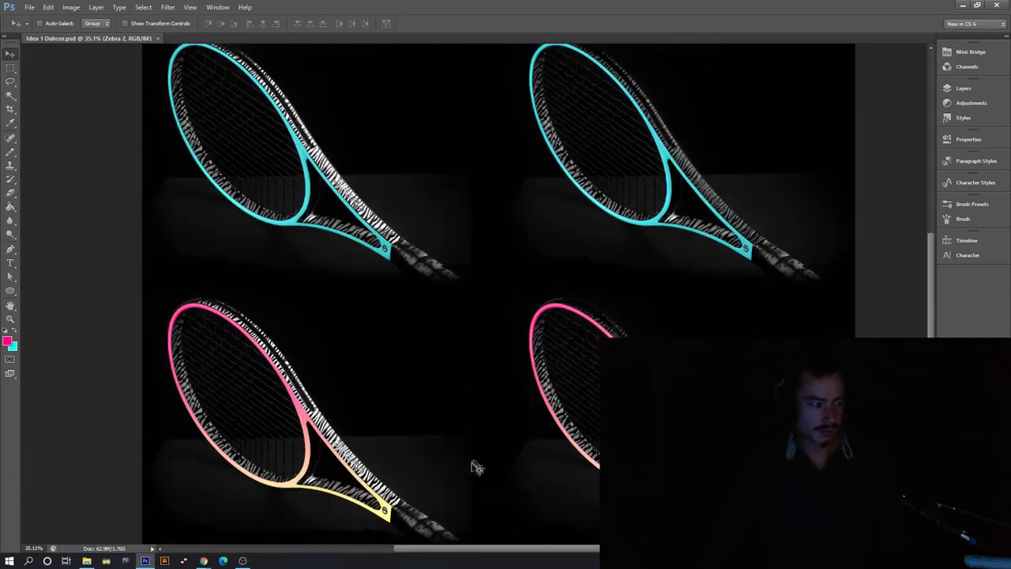
scroll(484, 481, down, 6)
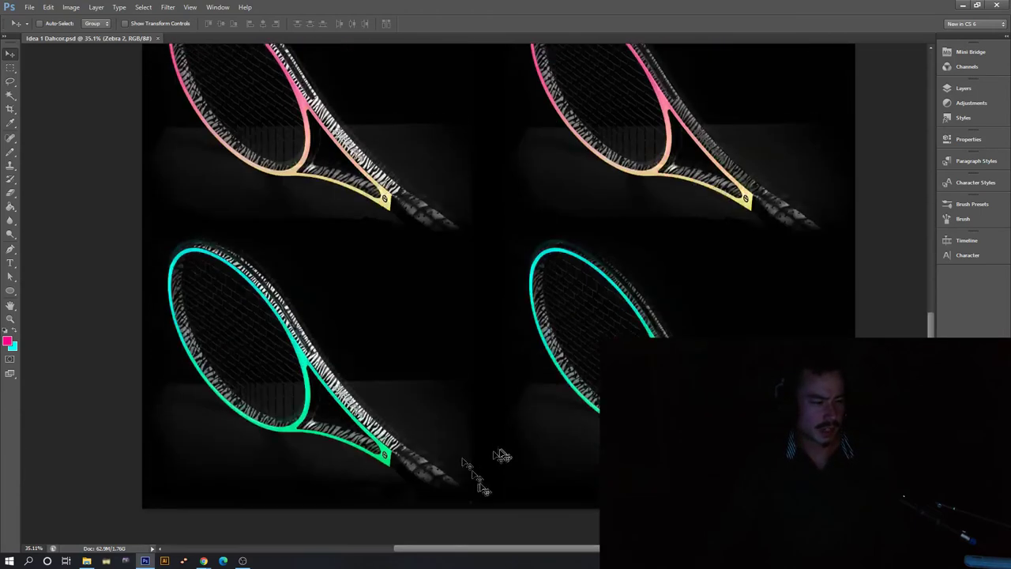
scroll(484, 484, up, 1)
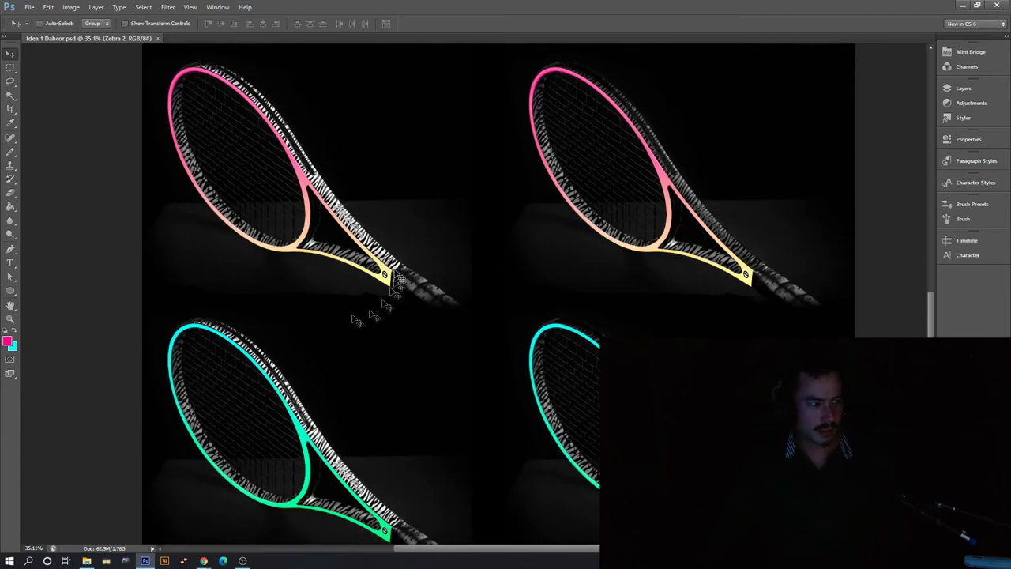
scroll(378, 272, down, 1)
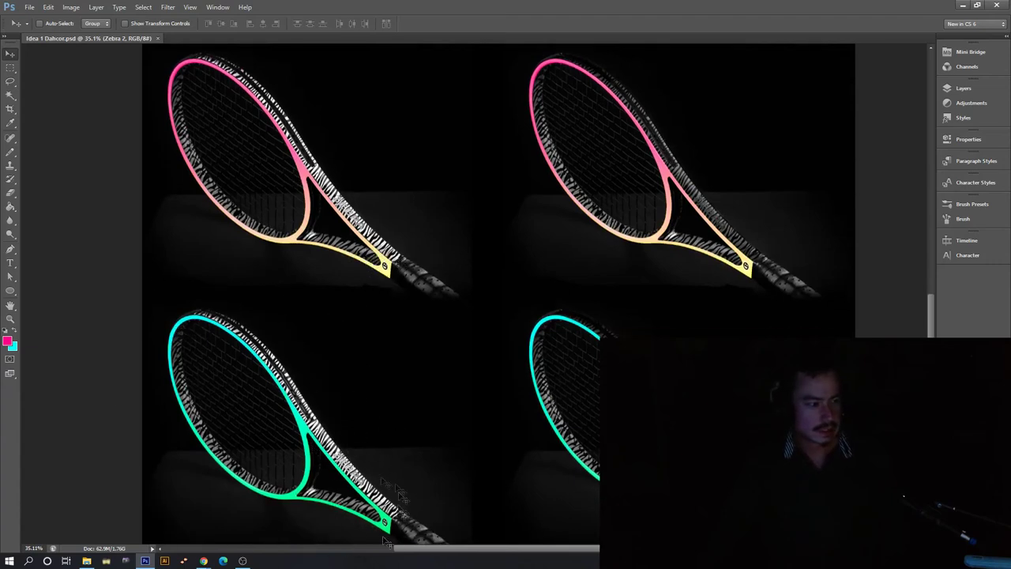
scroll(440, 471, down, 2)
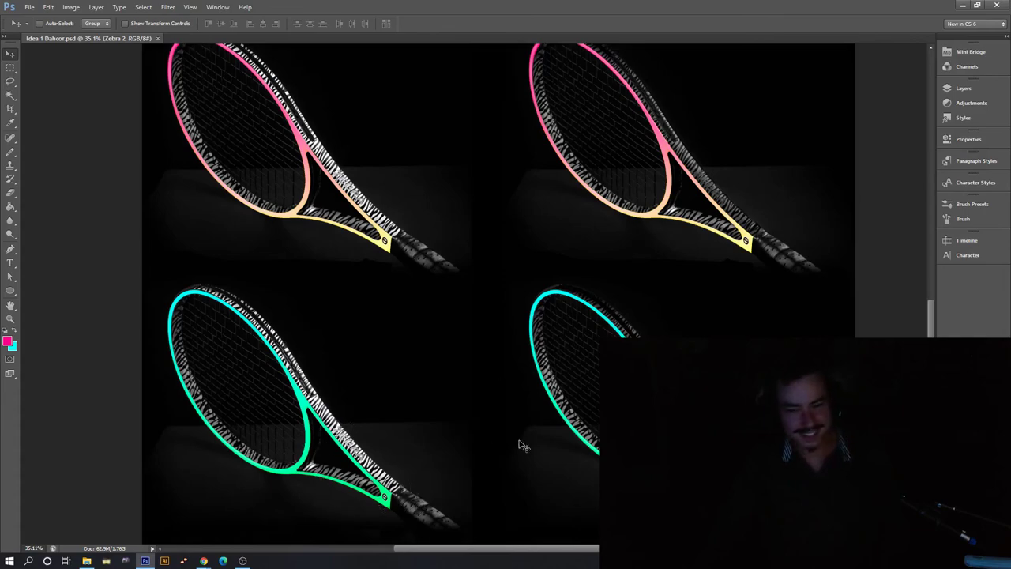
scroll(521, 447, up, 1)
scroll(519, 449, up, 10)
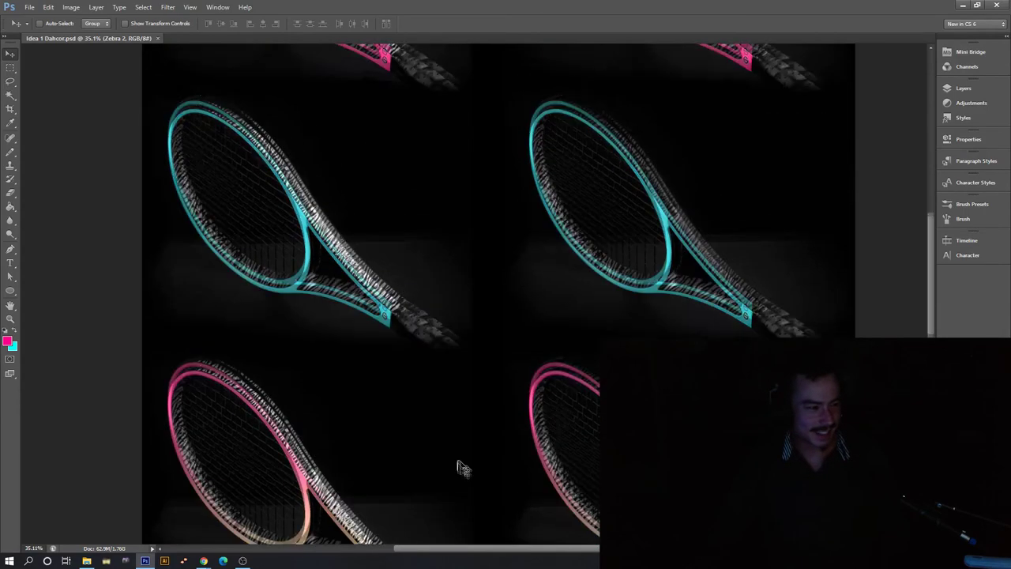
scroll(467, 479, down, 8)
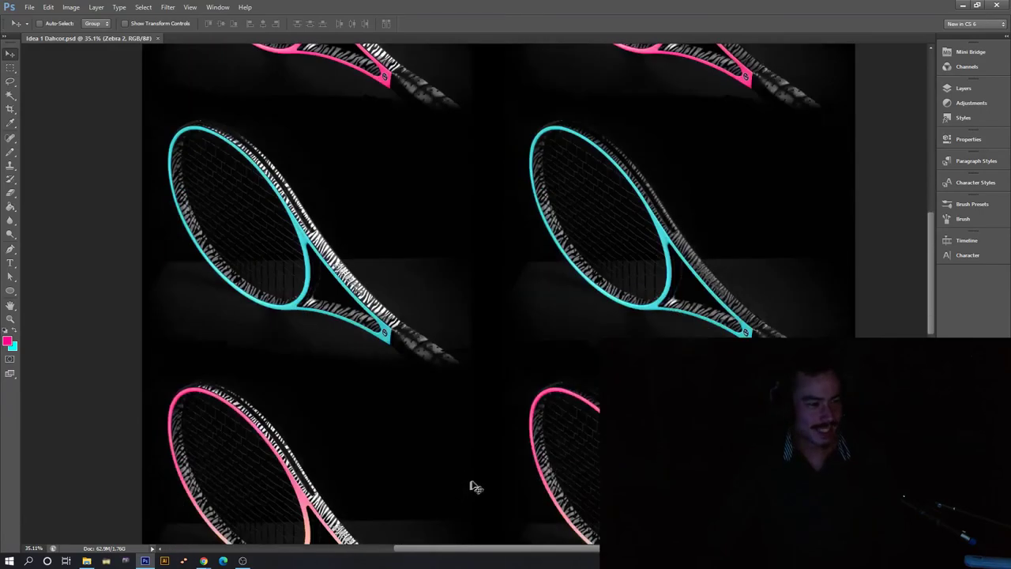
scroll(474, 466, down, 6)
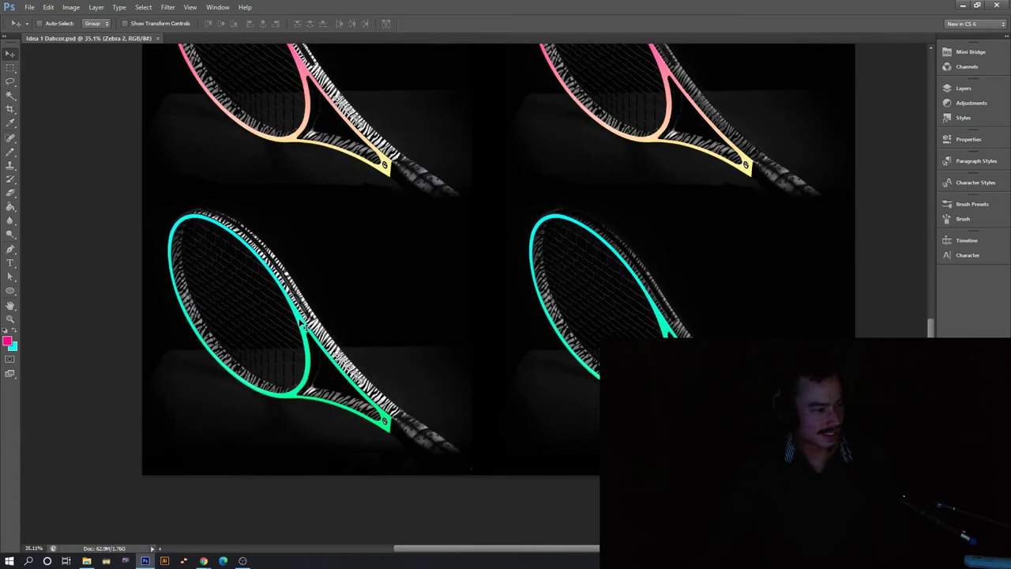
scroll(304, 326, up, 5)
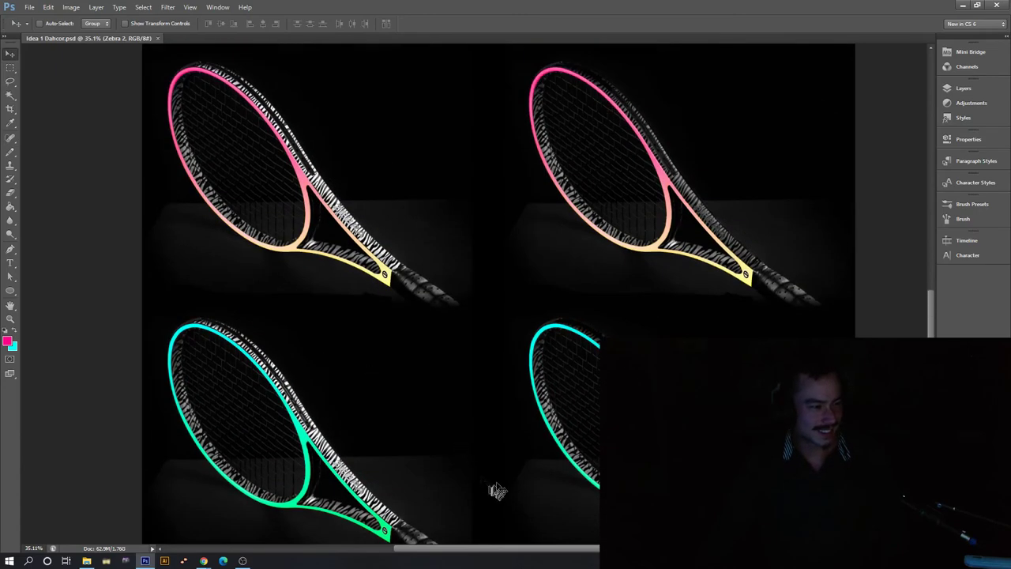
scroll(497, 490, up, 5)
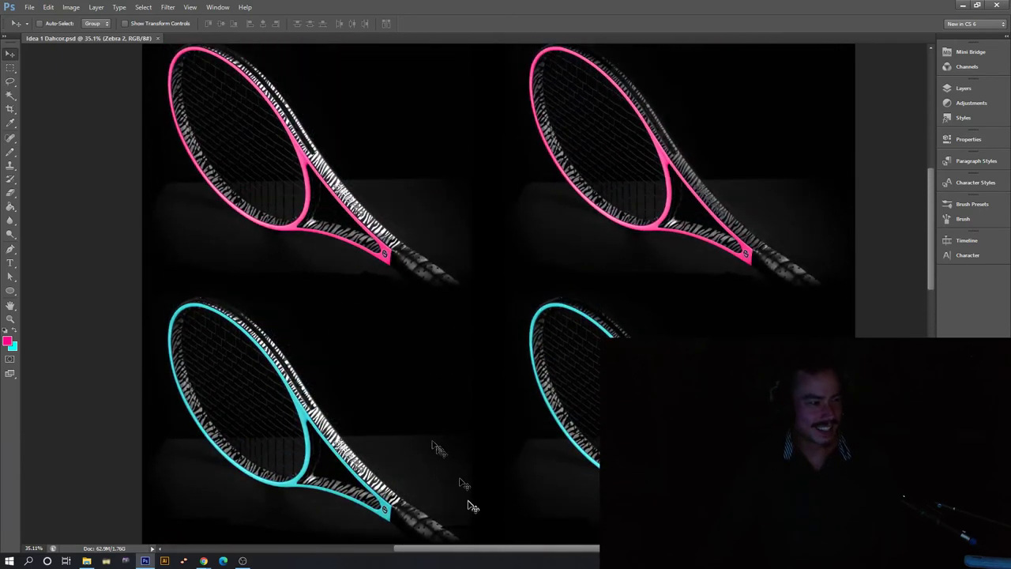
scroll(304, 414, down, 3)
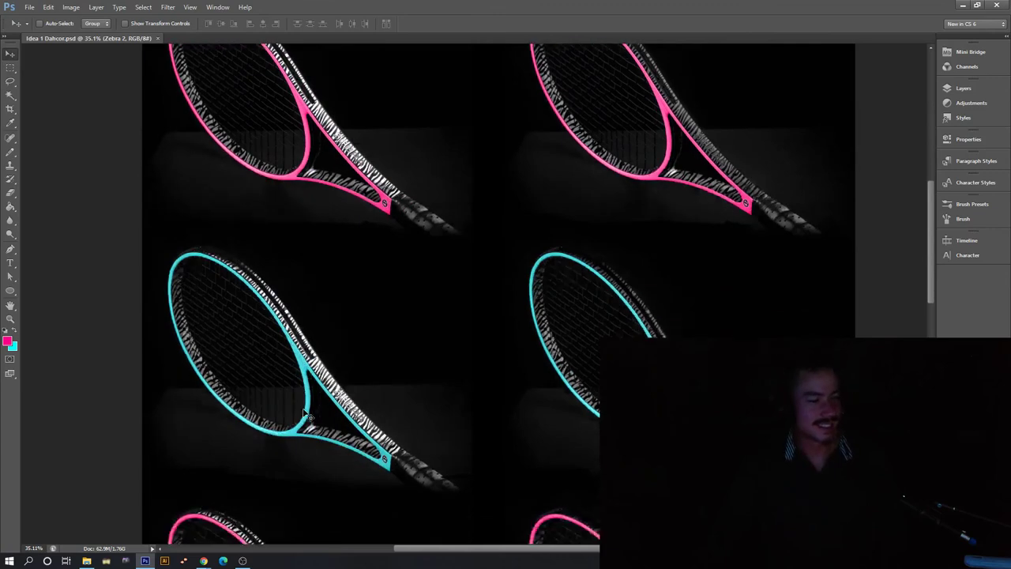
scroll(316, 340, down, 10)
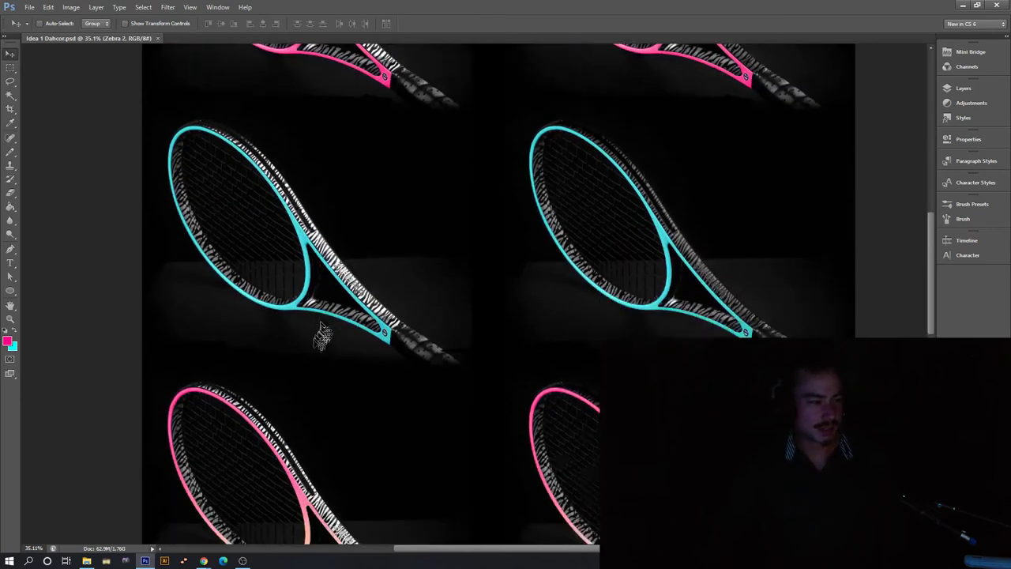
scroll(469, 460, down, 3)
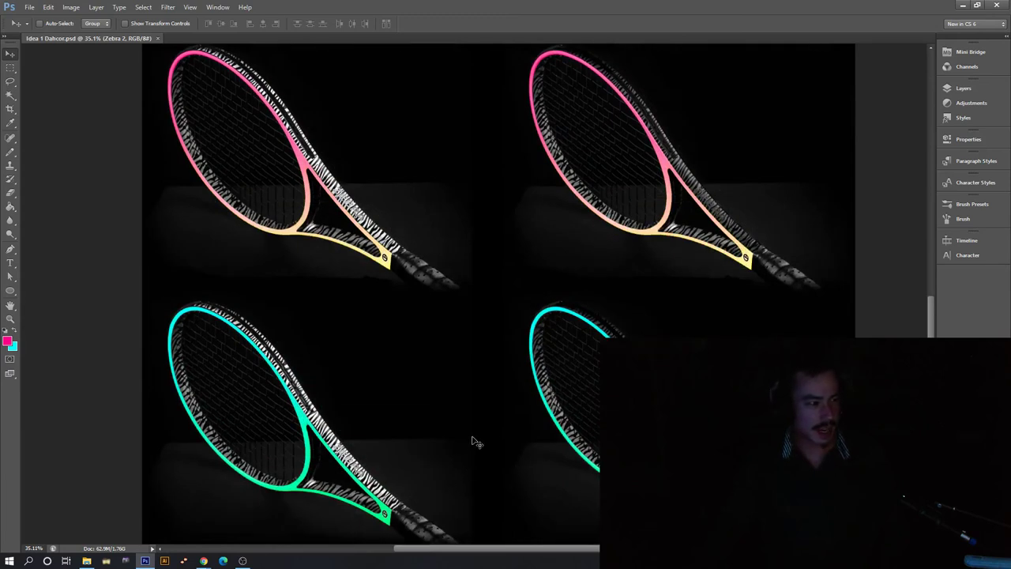
scroll(490, 394, up, 1)
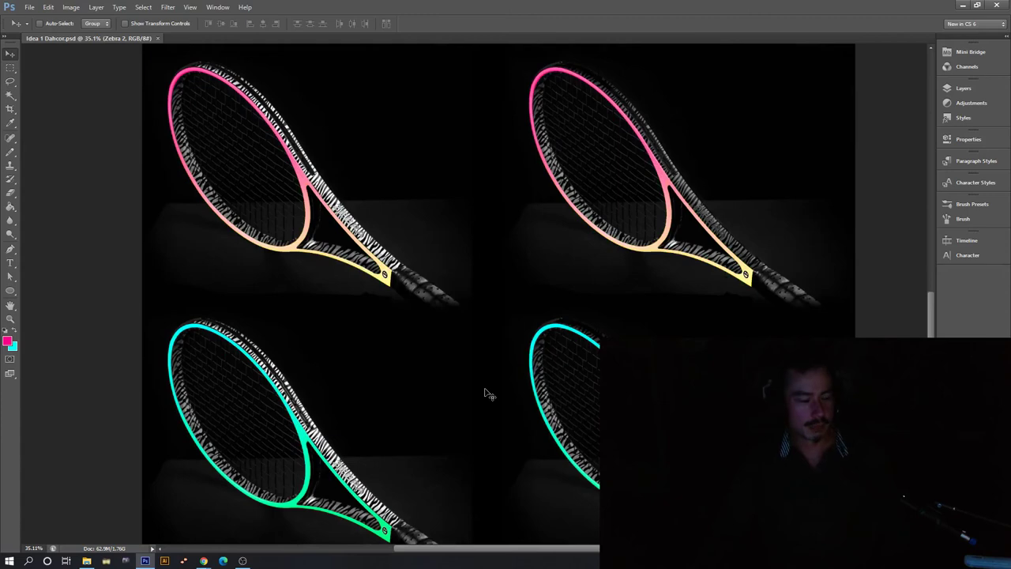
scroll(488, 399, down, 1)
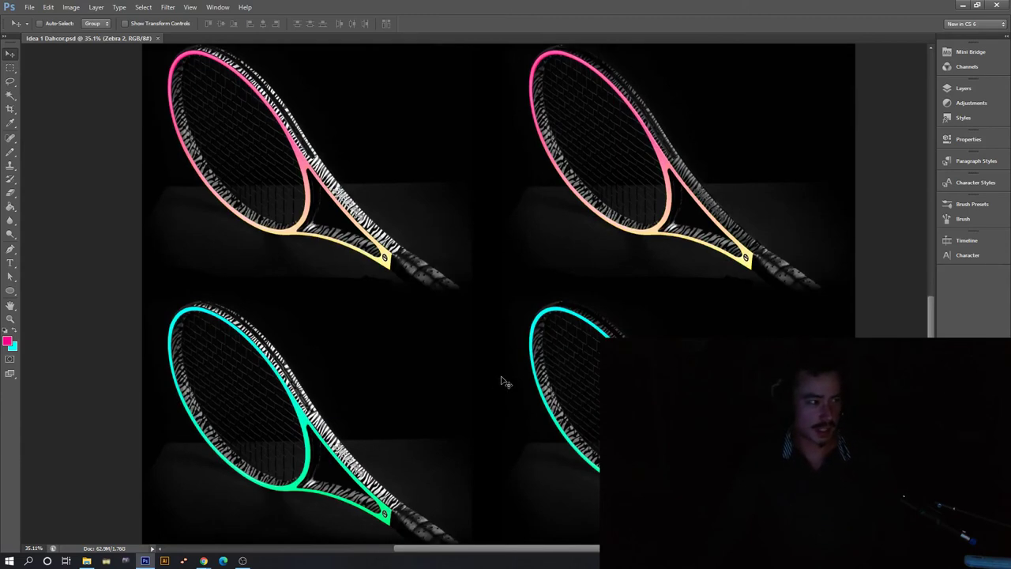
scroll(486, 399, up, 1)
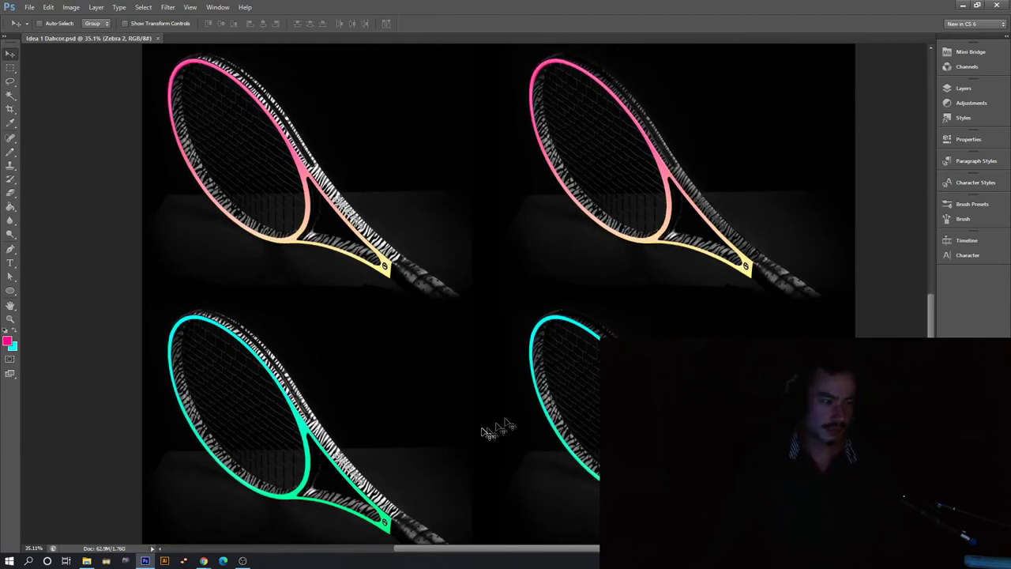